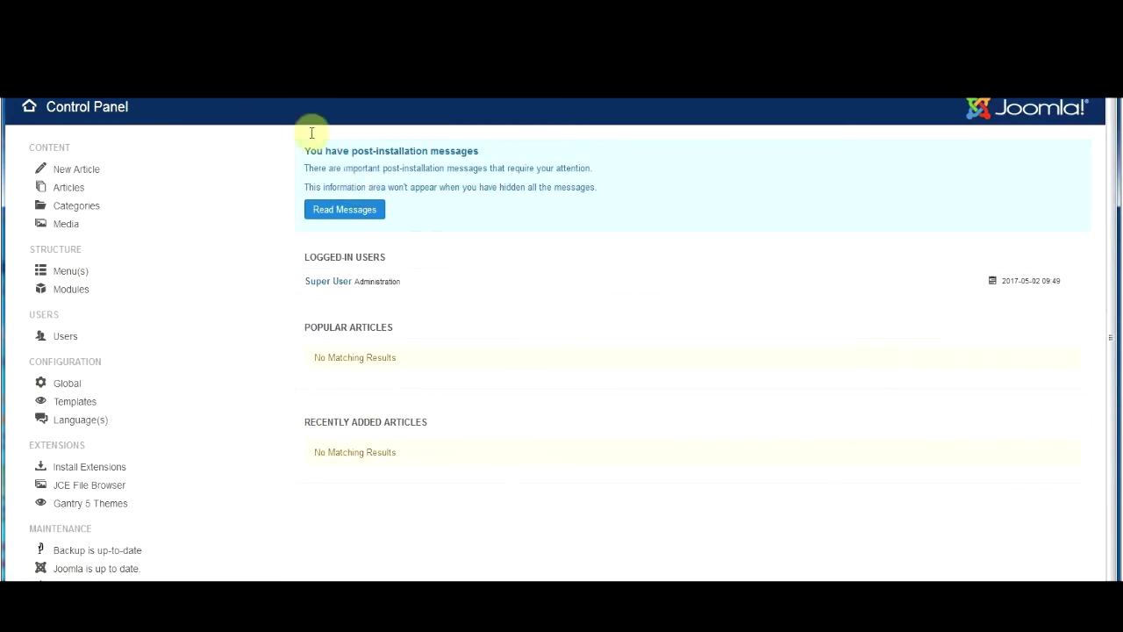
View the Gantry 5 settings of the Hydrogen theme and open the list of site template styles.
{"action": "left_click", "coordinate": [294, 94]}
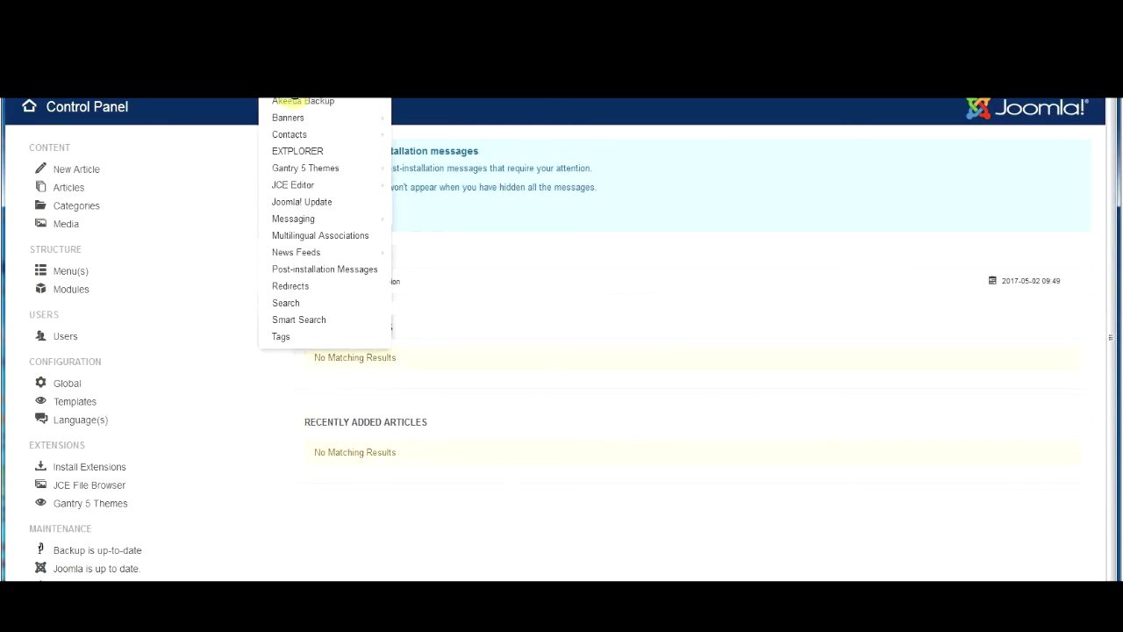
{"action": "left_click", "coordinate": [312, 170]}
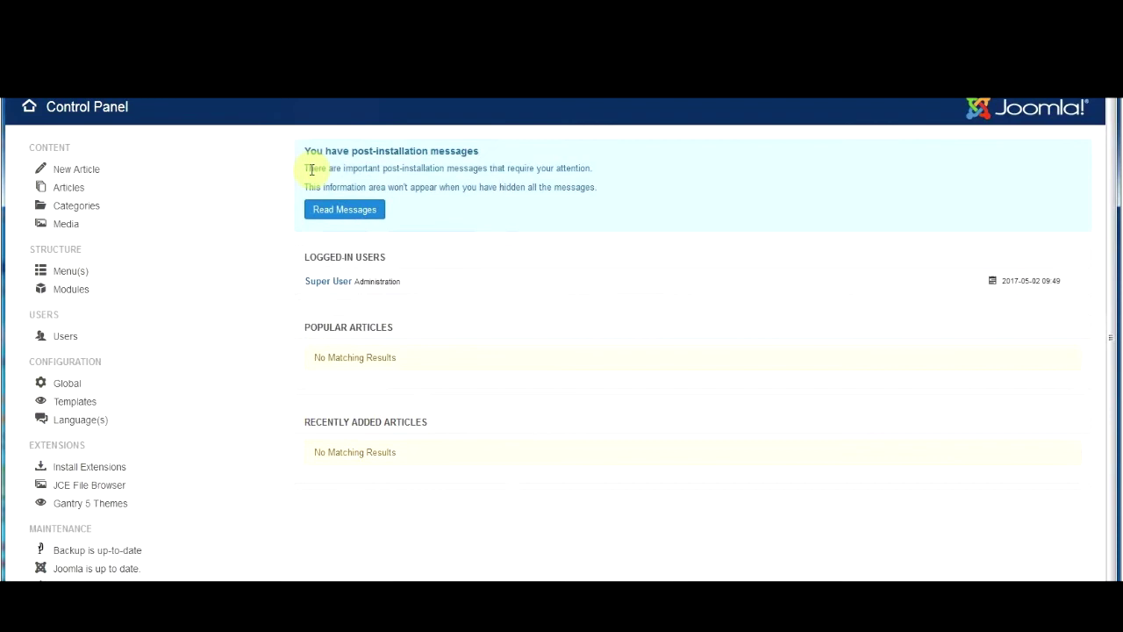
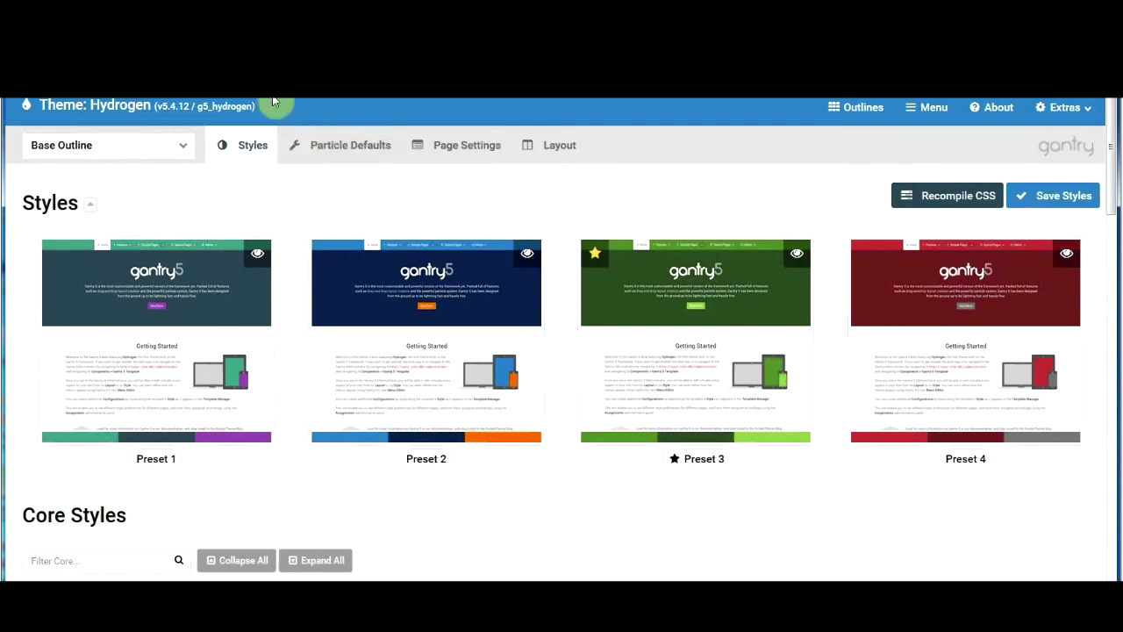
{"action": "left_click", "coordinate": [364, 99]}
{"action": "mouse_move", "coordinate": [391, 171]}
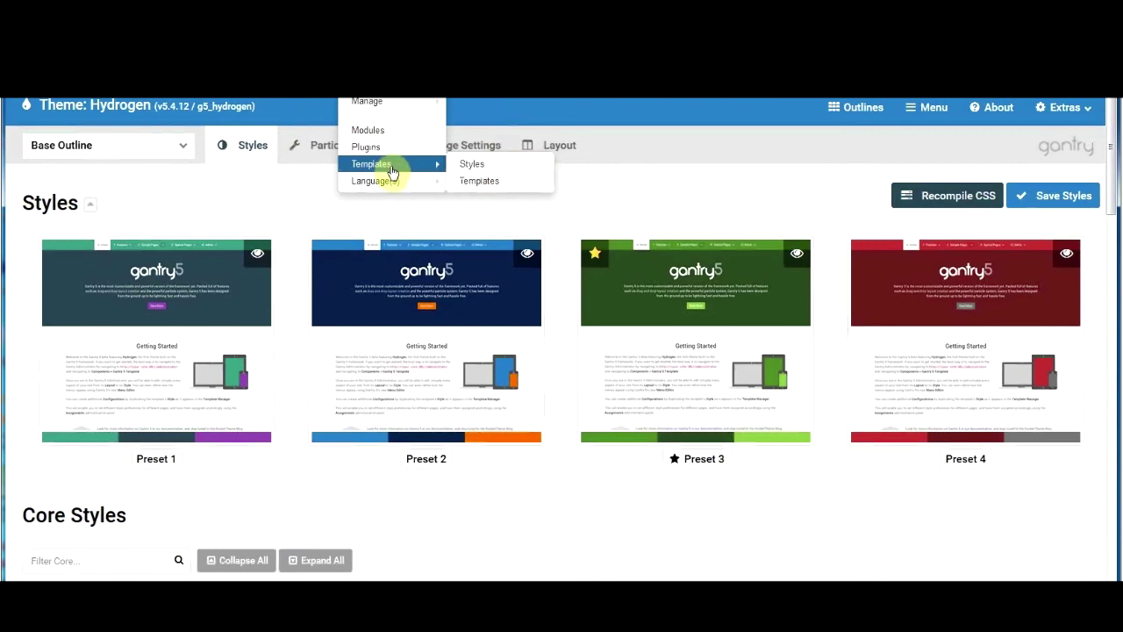
{"action": "left_click", "coordinate": [473, 174]}
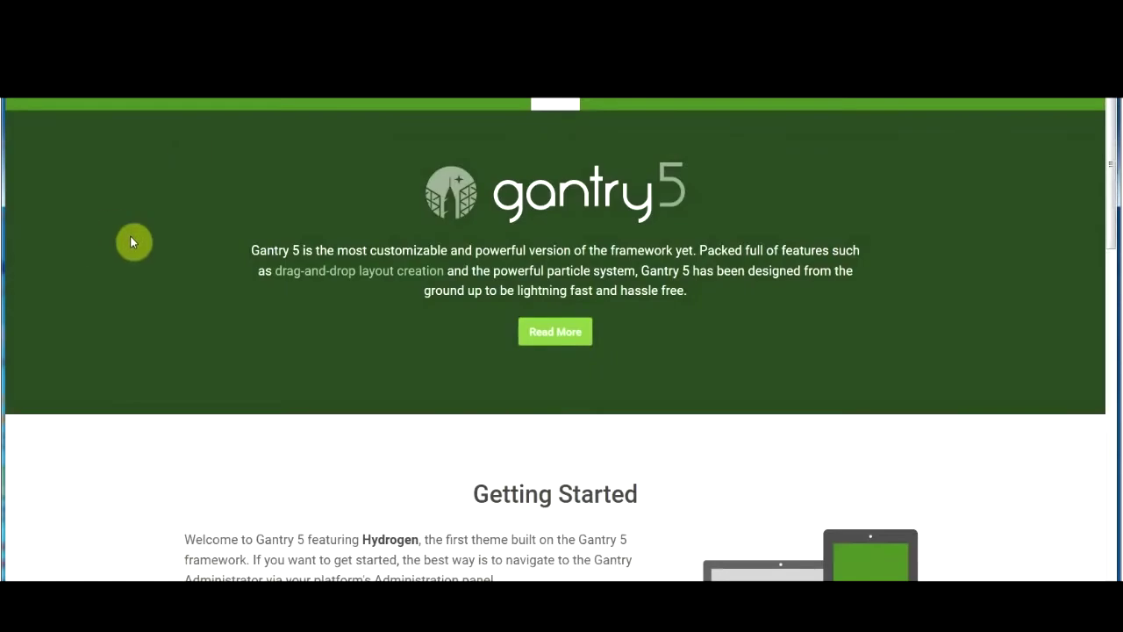
Examine the site's front page from the Getting Started section down to Key Features and back up.
{"action": "scroll", "coordinate": [1111, 155], "scroll_direction": "down", "scroll_amount": 3}
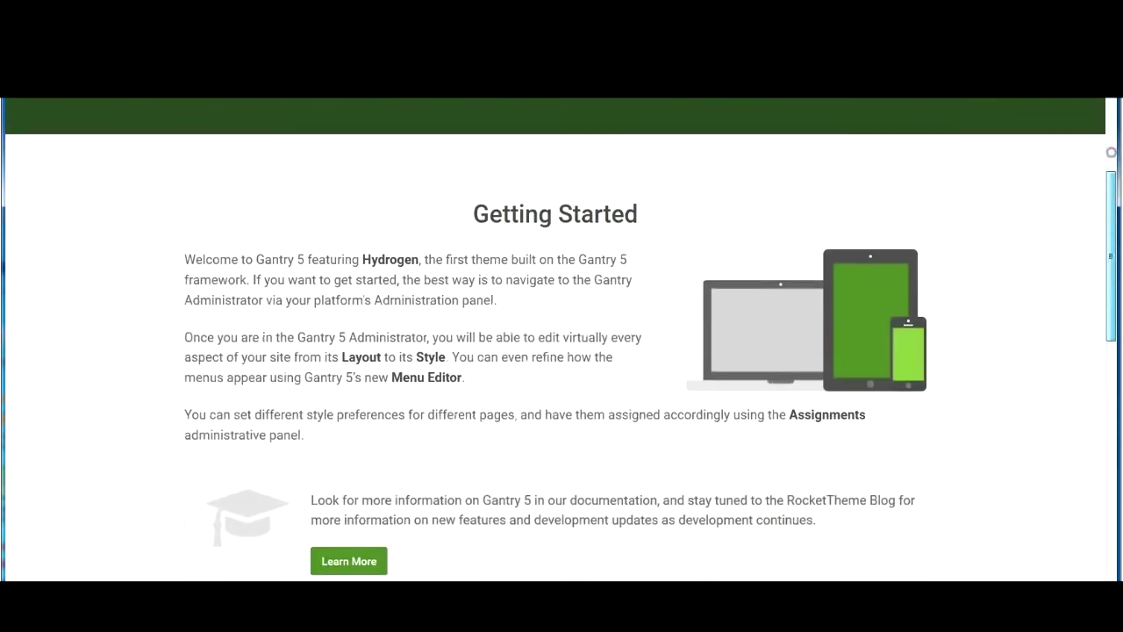
{"action": "scroll", "coordinate": [561, 342], "scroll_direction": "down", "scroll_amount": 5}
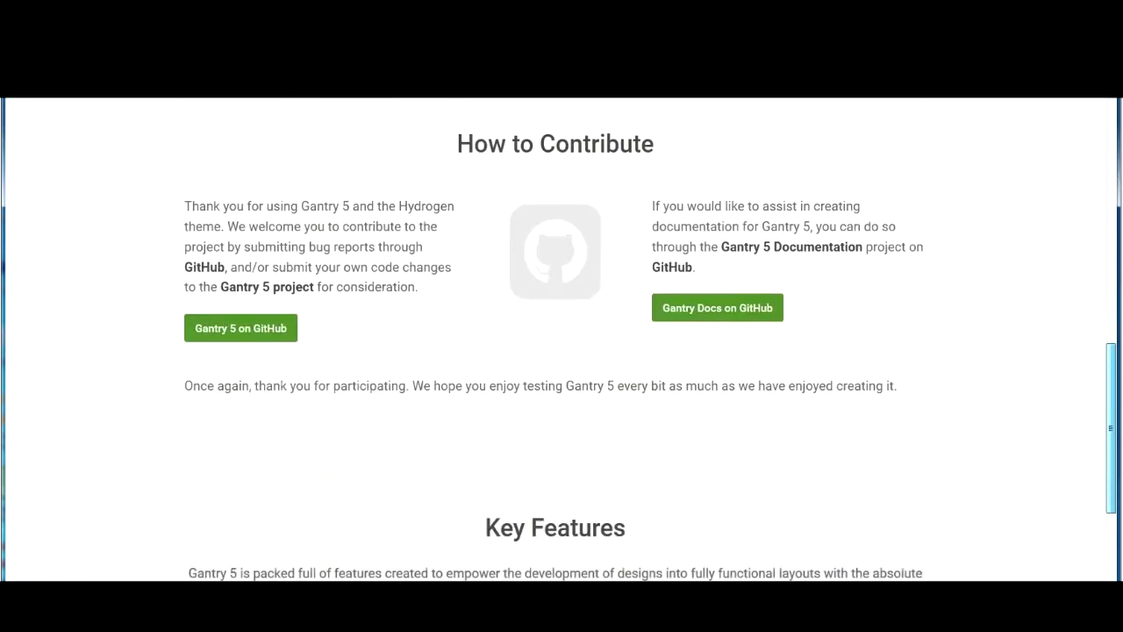
{"action": "scroll", "coordinate": [562, 342], "scroll_direction": "down", "scroll_amount": 3}
{"action": "scroll", "coordinate": [562, 342], "scroll_direction": "up", "scroll_amount": 13}
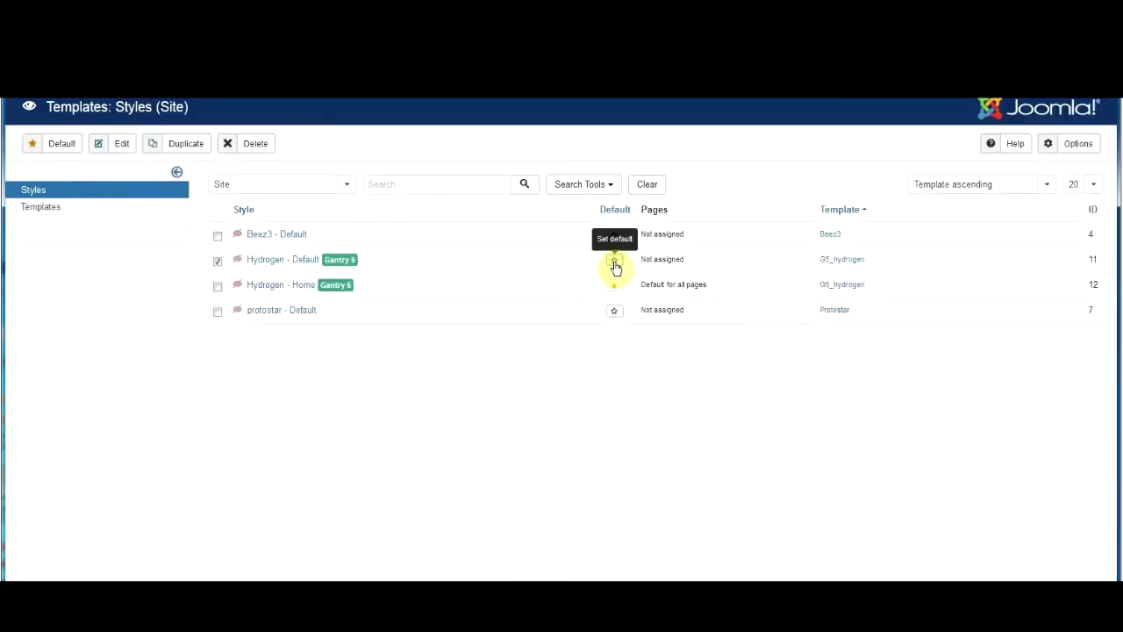
Make Hydrogen - Default the default style for the site and reload the front page.
{"action": "left_click", "coordinate": [615, 268]}
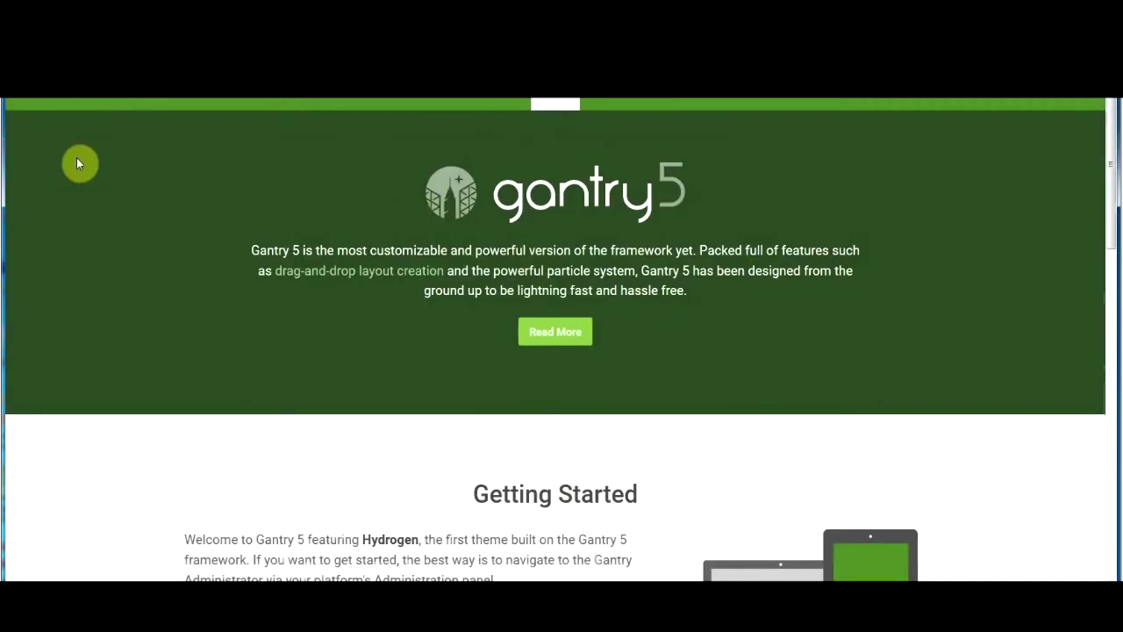
{"action": "right_click", "coordinate": [80, 163]}
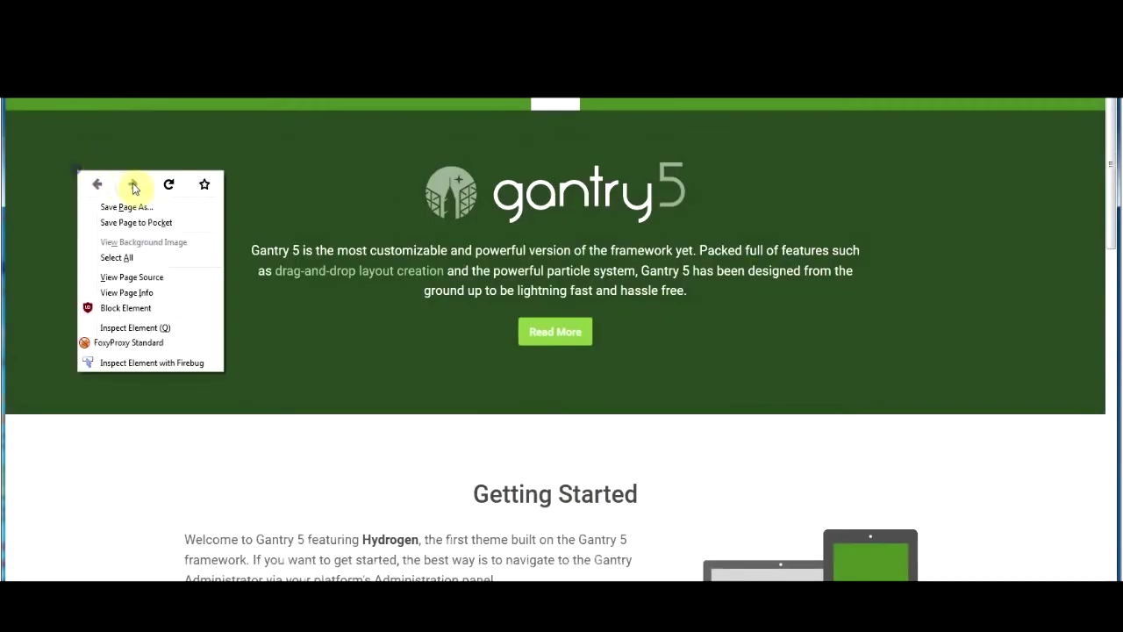
{"action": "left_click", "coordinate": [170, 186]}
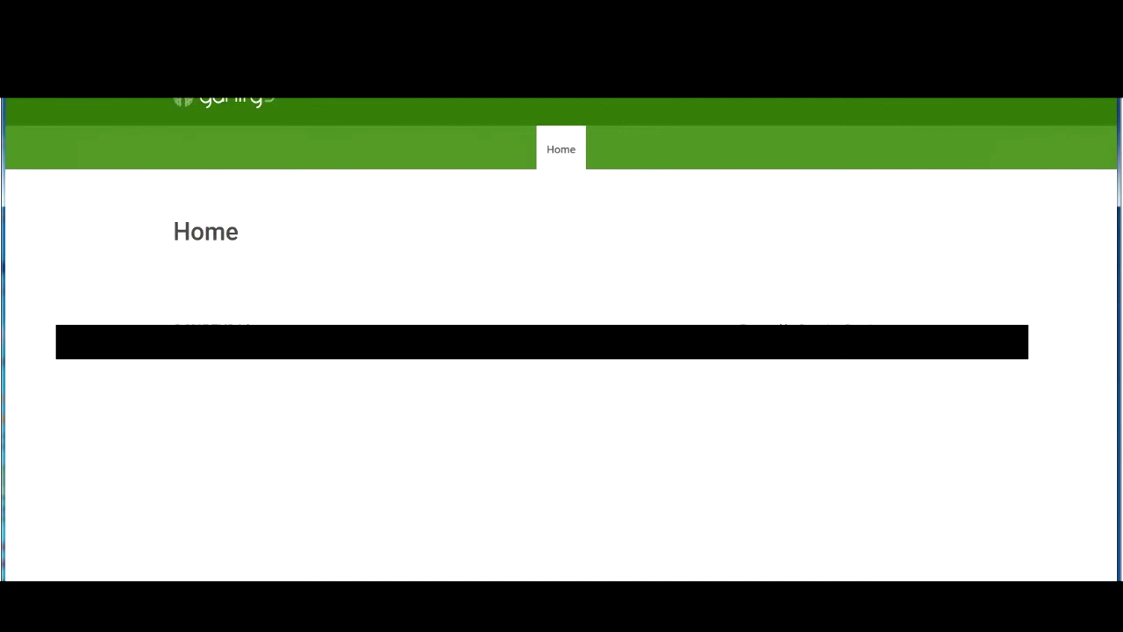
Create a new article titled "Home Page" with the body text "Home Page".
{"action": "key", "text": "ctrl+Tab"}
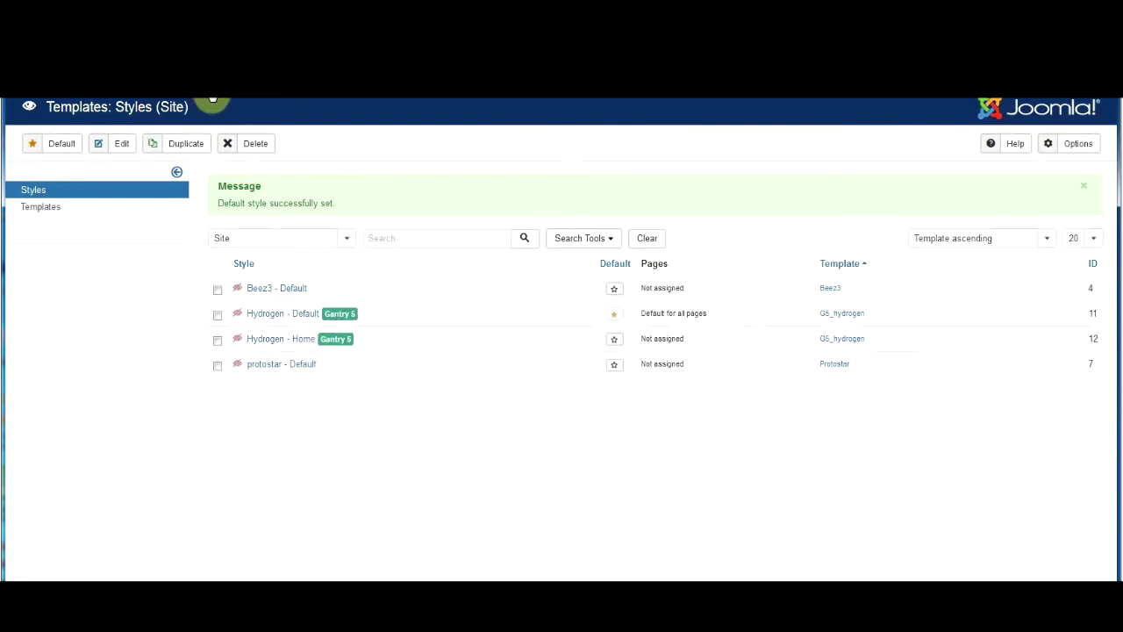
{"action": "mouse_move", "coordinate": [227, 94]}
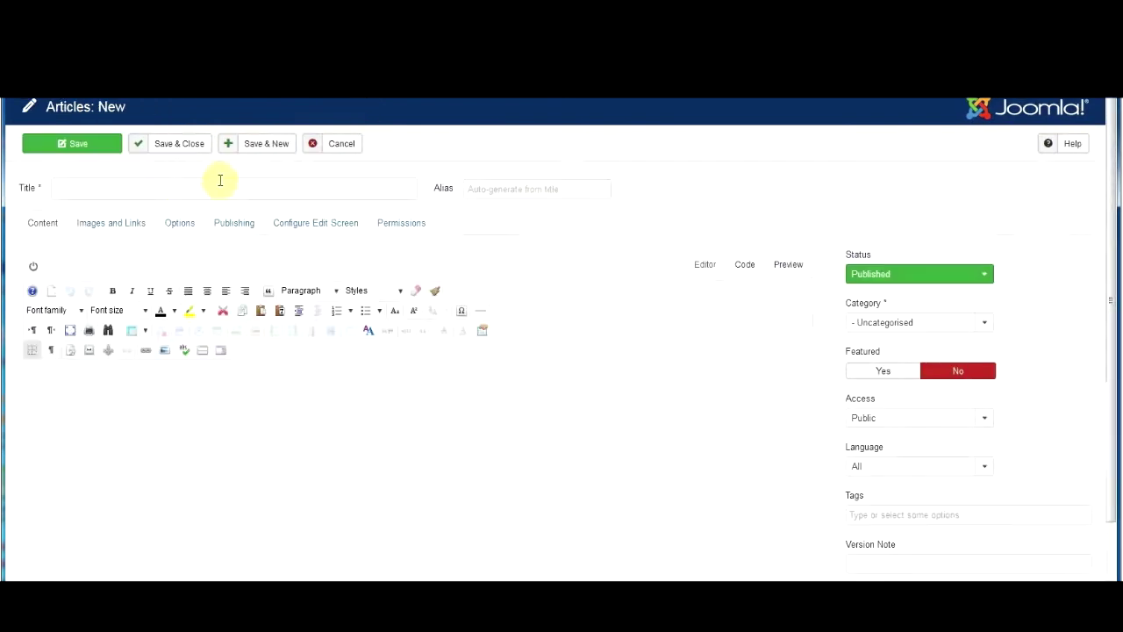
{"action": "left_click", "coordinate": [219, 189]}
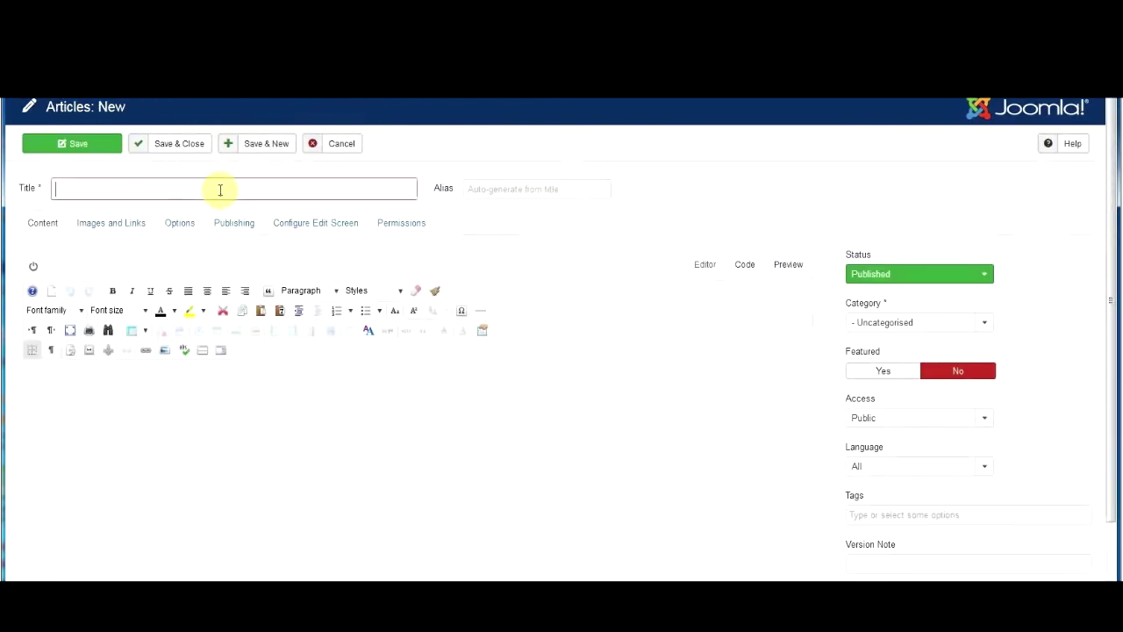
{"action": "type", "text": "Home Page"}
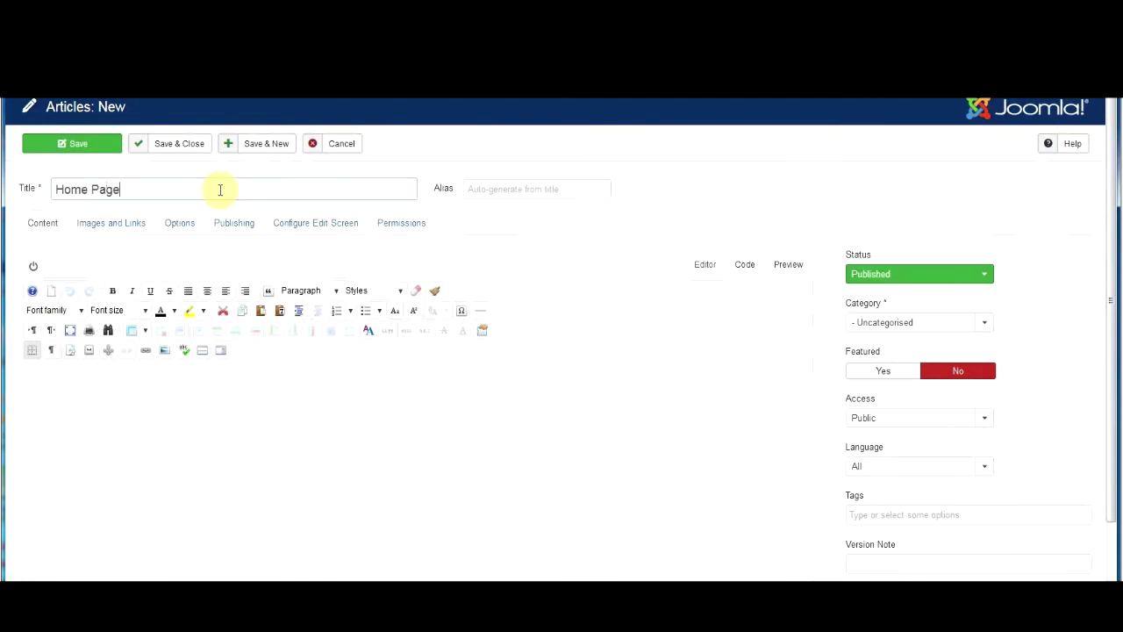
{"action": "left_click", "coordinate": [95, 388]}
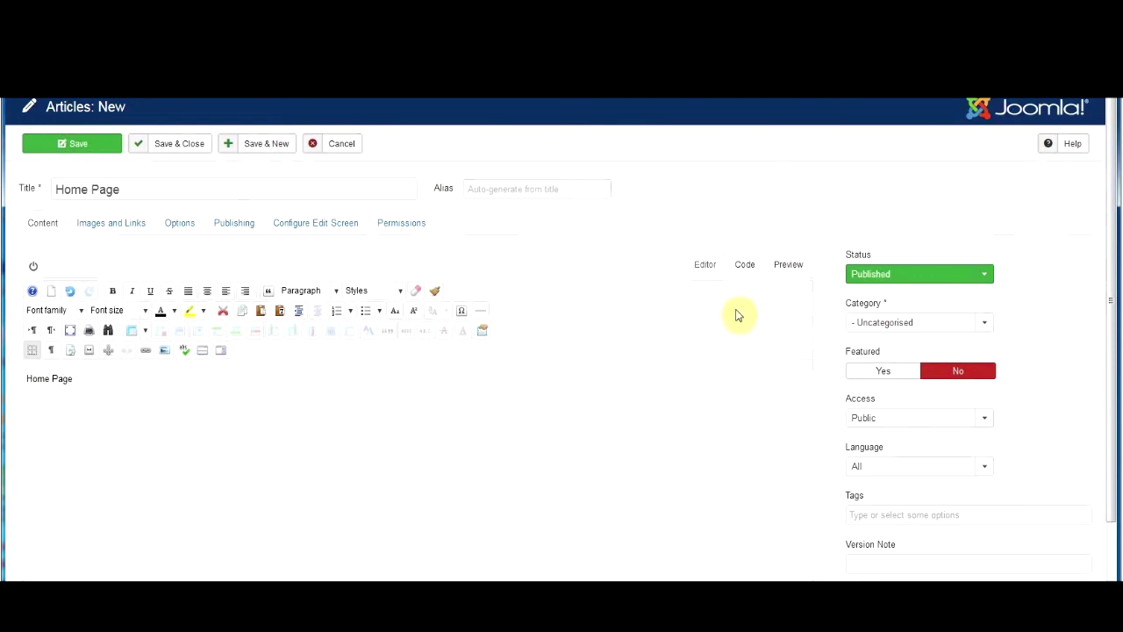
Mark the Home Page article as featured, save and close it, and reload the site's front page.
{"action": "left_click", "coordinate": [884, 373]}
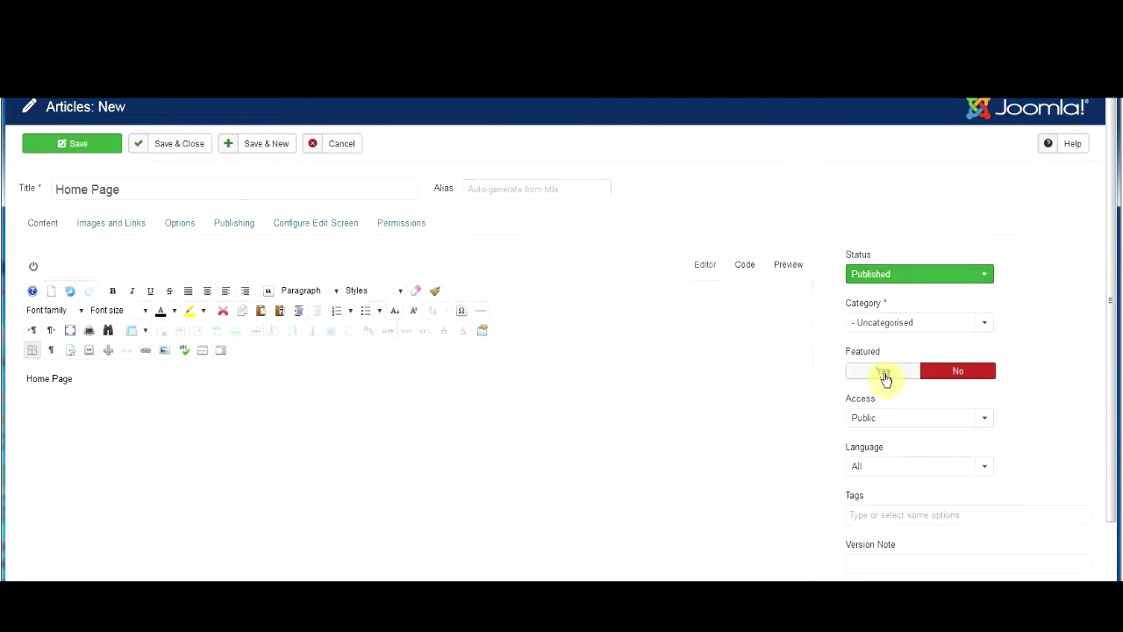
{"action": "left_click", "coordinate": [884, 373]}
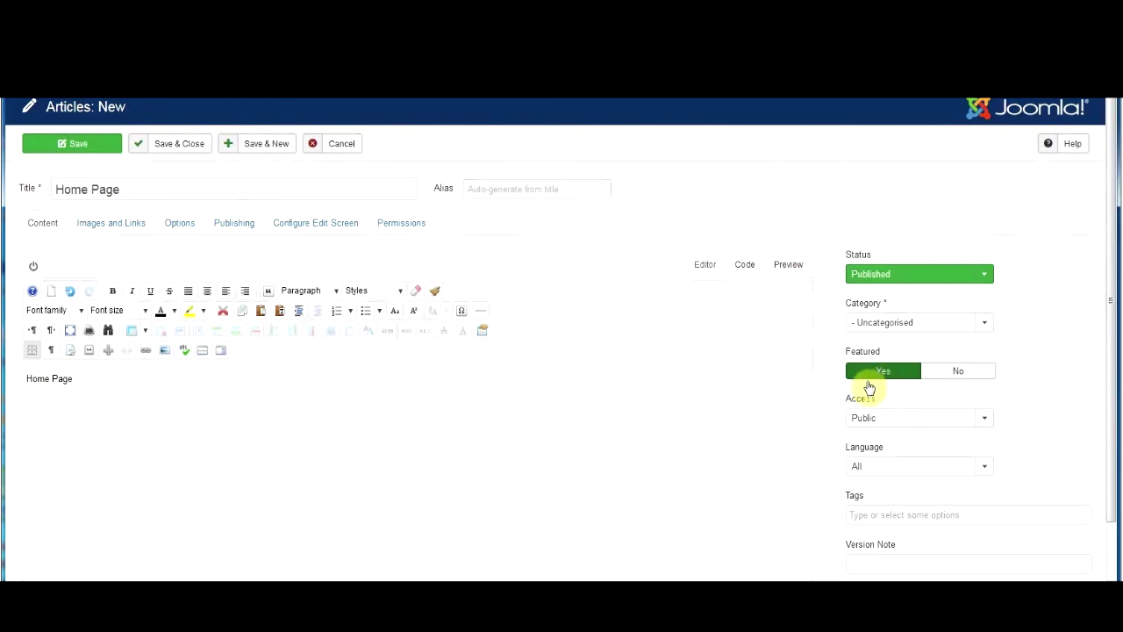
{"action": "left_click", "coordinate": [942, 328]}
{"action": "left_click", "coordinate": [942, 328]}
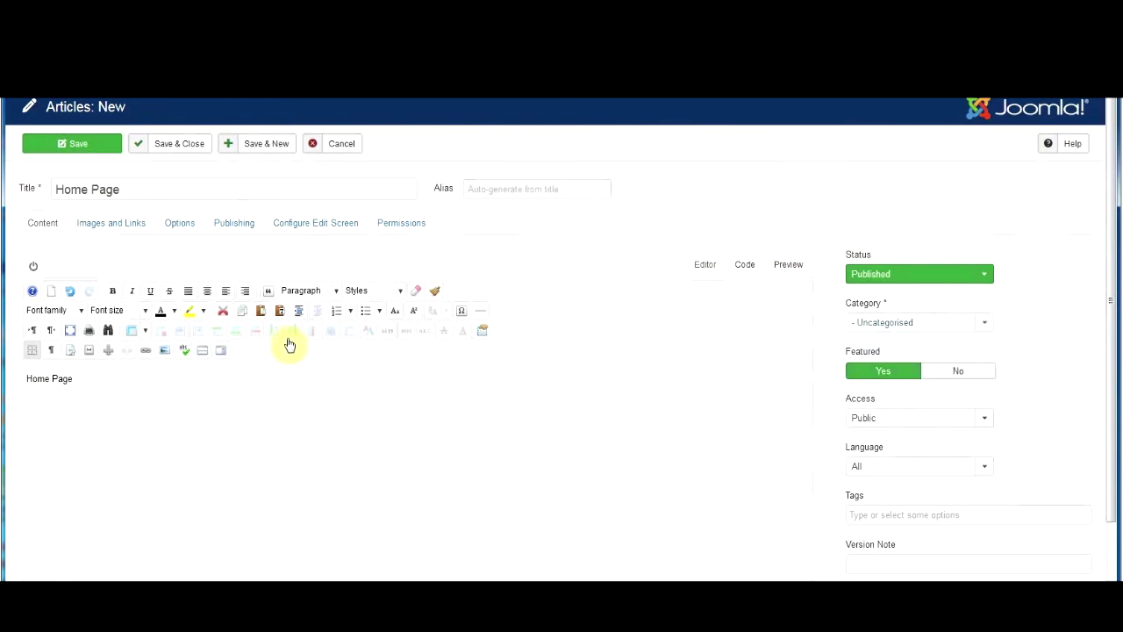
{"action": "left_click", "coordinate": [180, 154]}
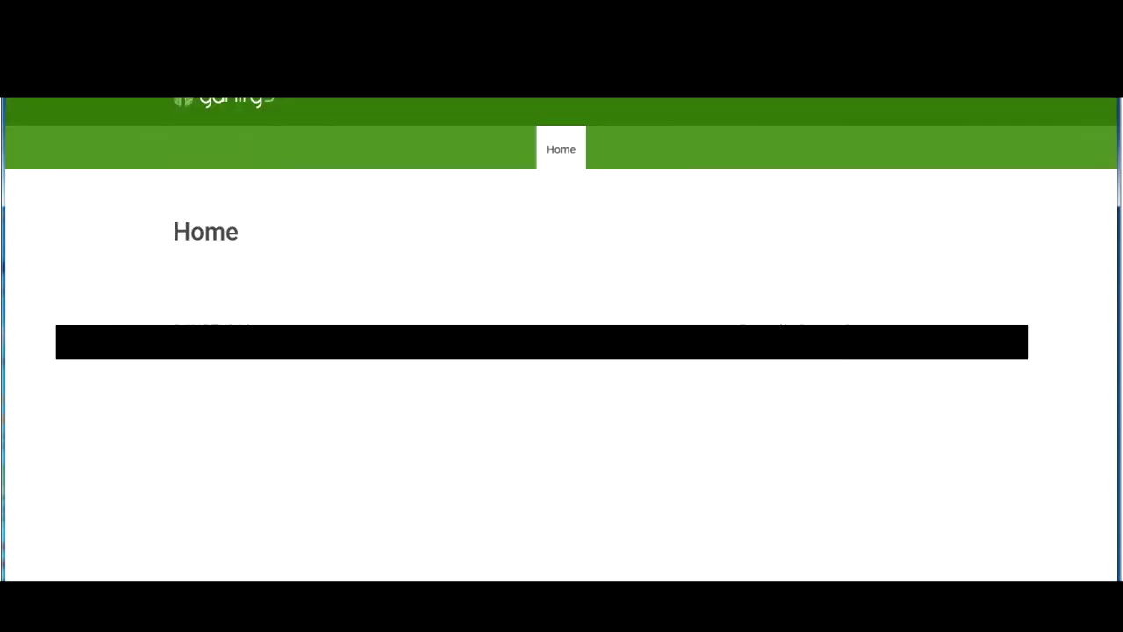
{"action": "right_click", "coordinate": [40, 220]}
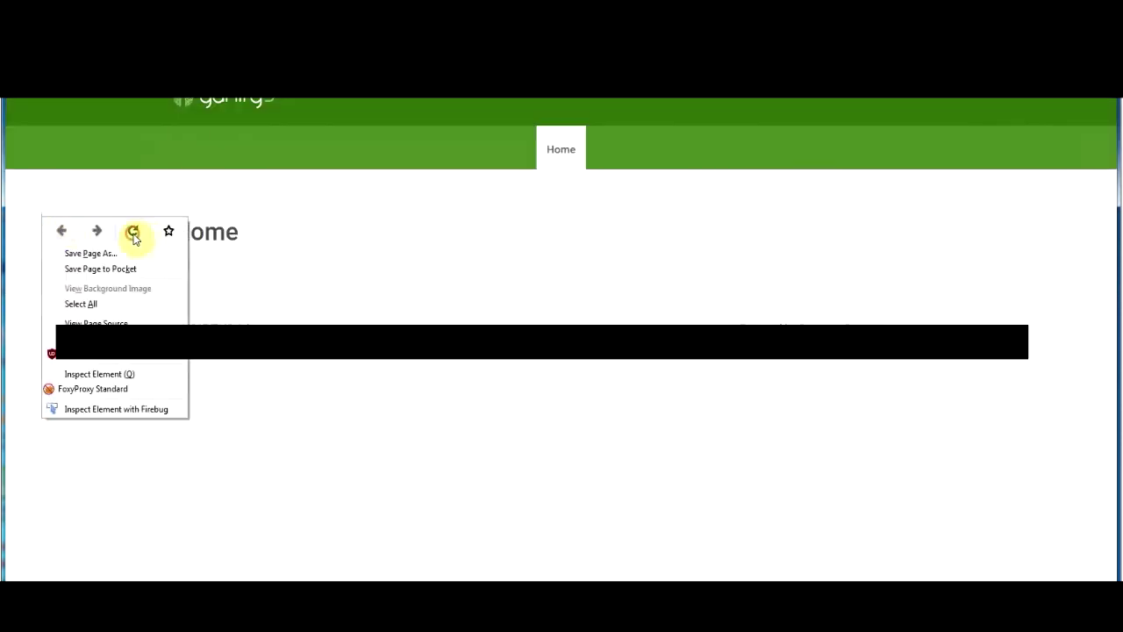
{"action": "left_click", "coordinate": [134, 232]}
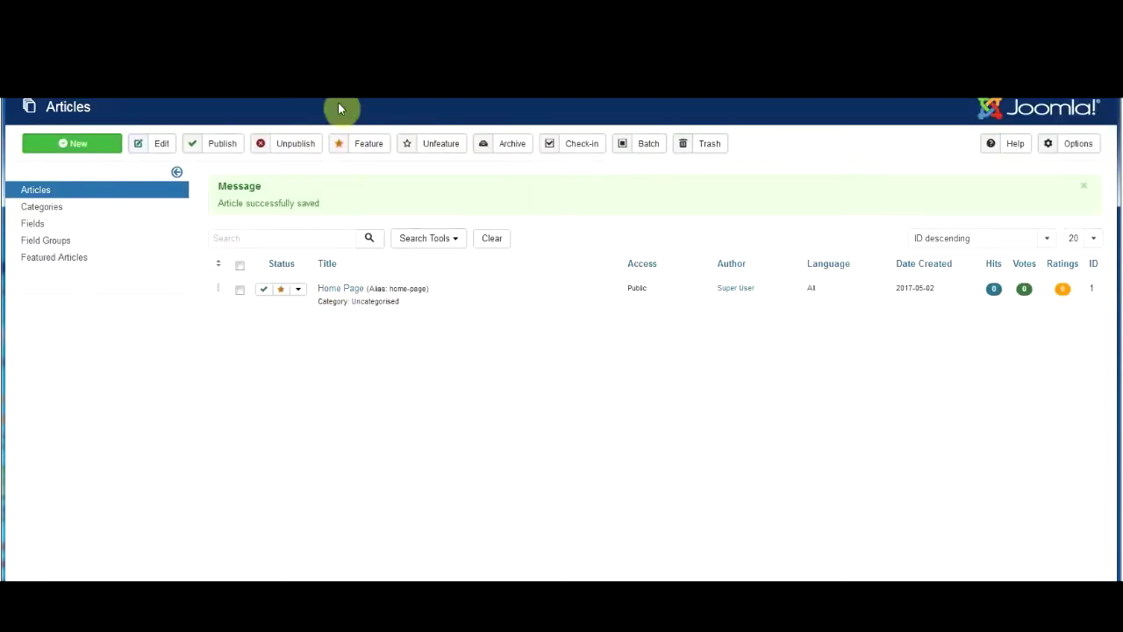
Check the site template styles list and open the Gantry 5 settings of the Hydrogen theme.
{"action": "left_click", "coordinate": [380, 95]}
{"action": "mouse_move", "coordinate": [386, 166]}
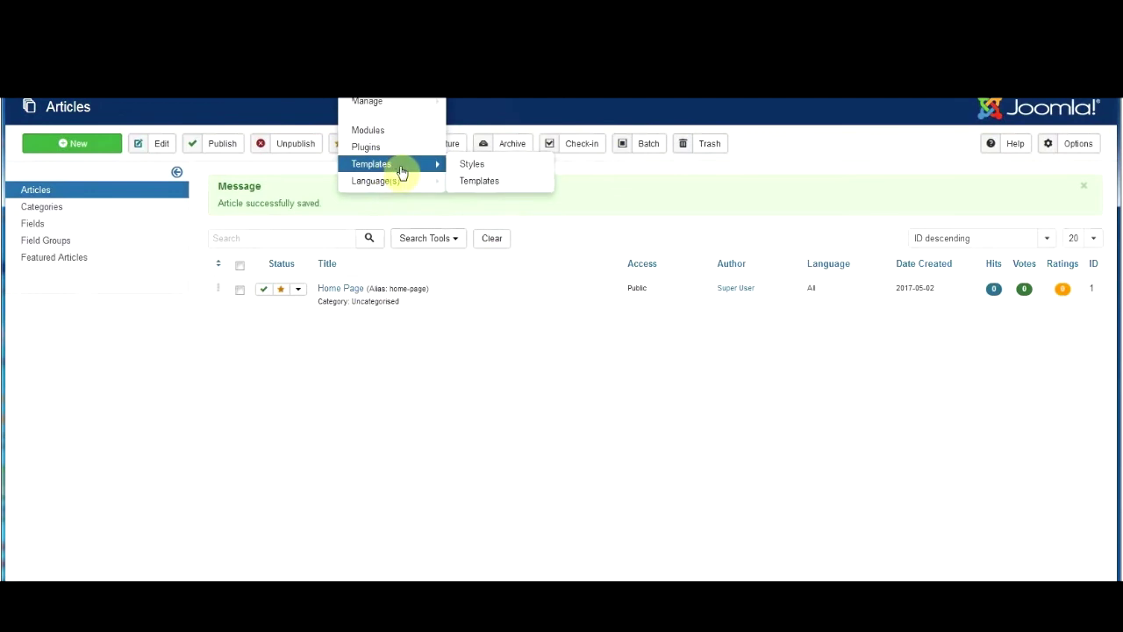
{"action": "mouse_move", "coordinate": [440, 172]}
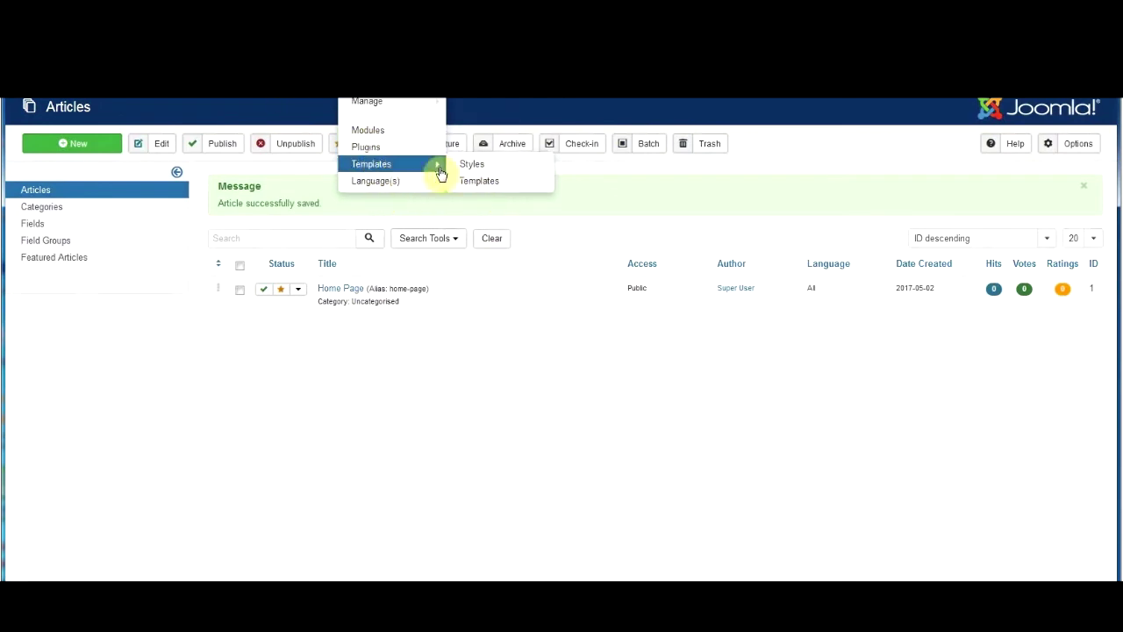
{"action": "left_click", "coordinate": [487, 171]}
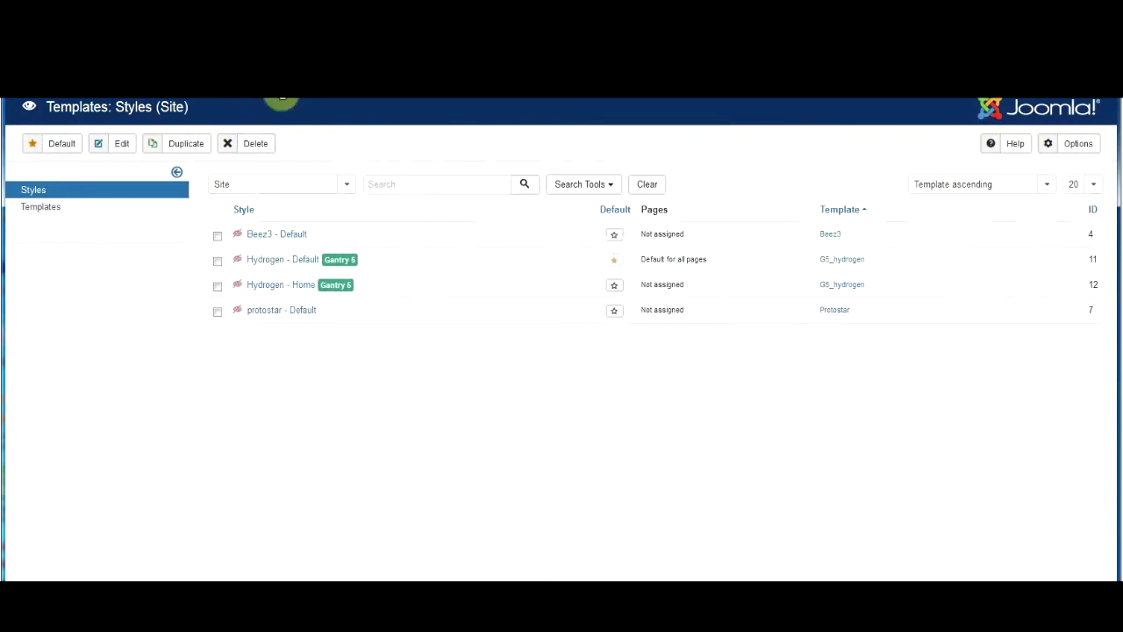
{"action": "left_click", "coordinate": [255, 100]}
{"action": "left_click", "coordinate": [323, 175]}
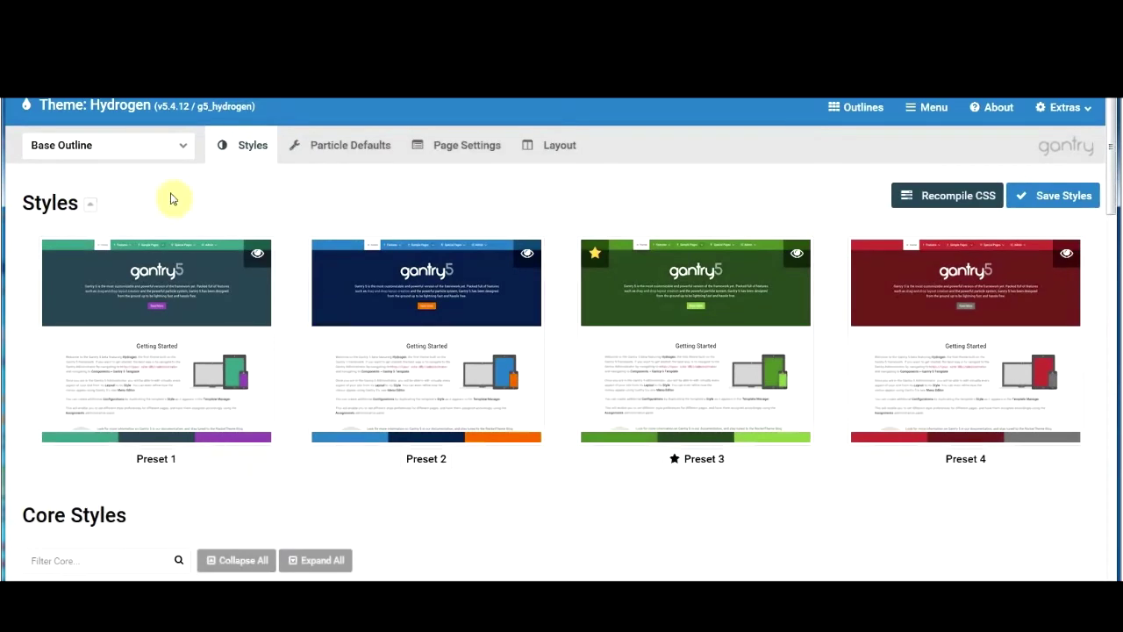
Switch the Hydrogen theme to the Default outline and open its layout.
{"action": "left_click", "coordinate": [184, 146]}
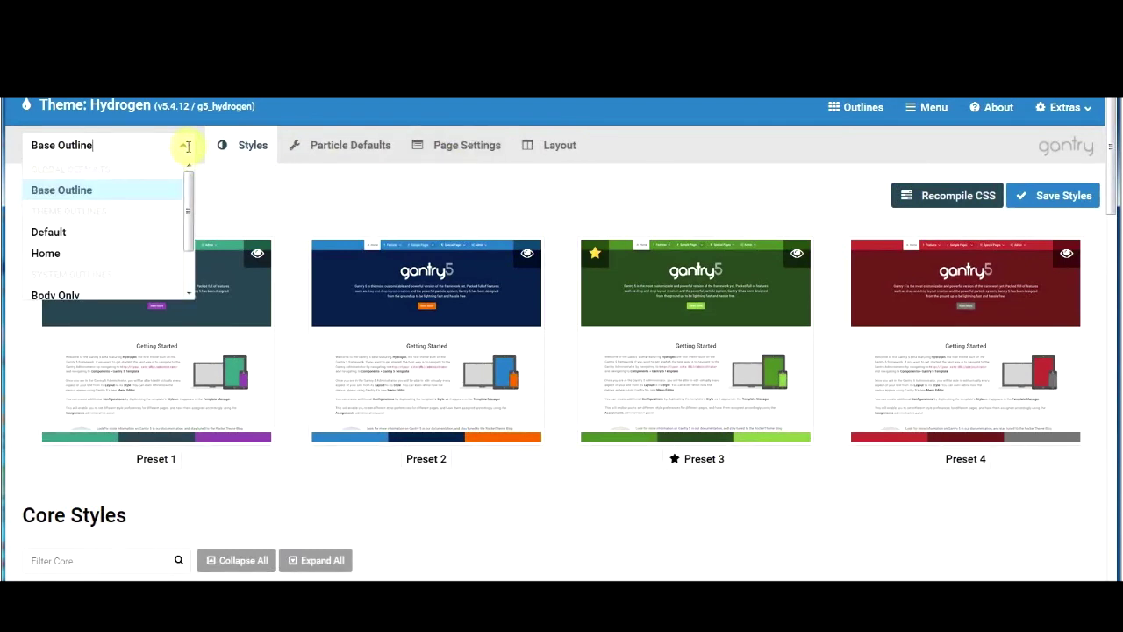
{"action": "left_click", "coordinate": [127, 231]}
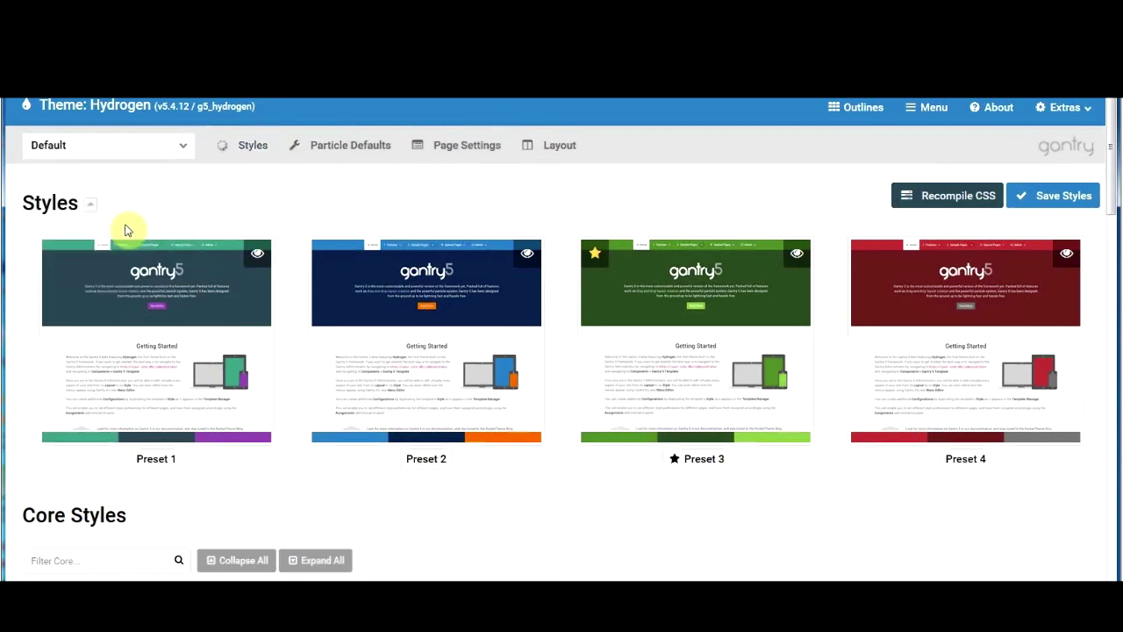
{"action": "left_click", "coordinate": [181, 146]}
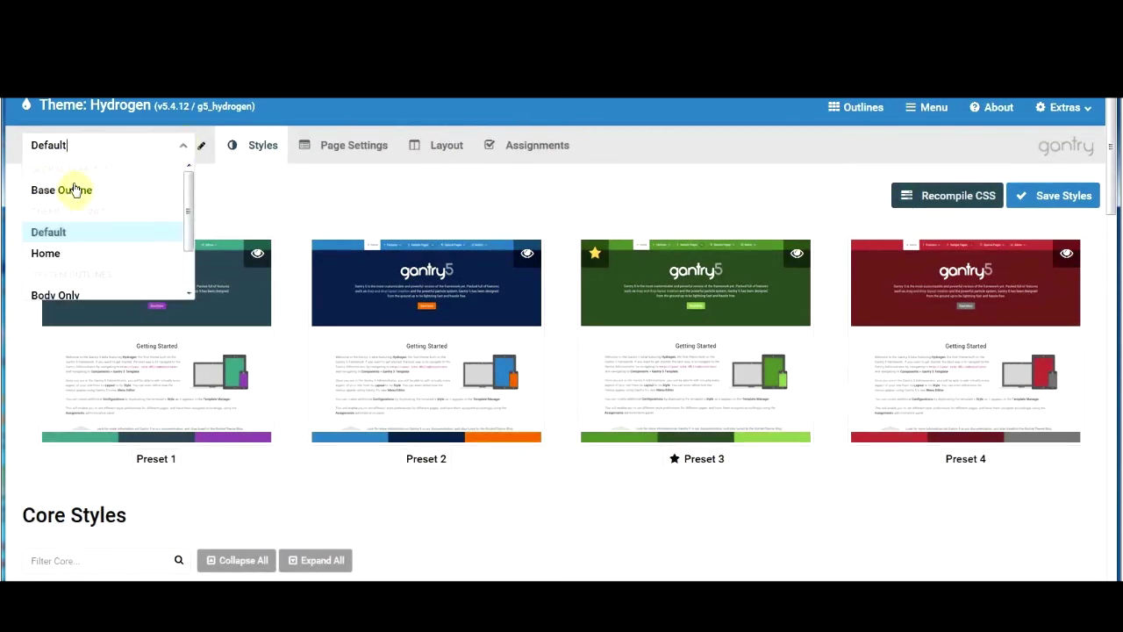
{"action": "left_click", "coordinate": [181, 144]}
{"action": "left_click", "coordinate": [181, 144]}
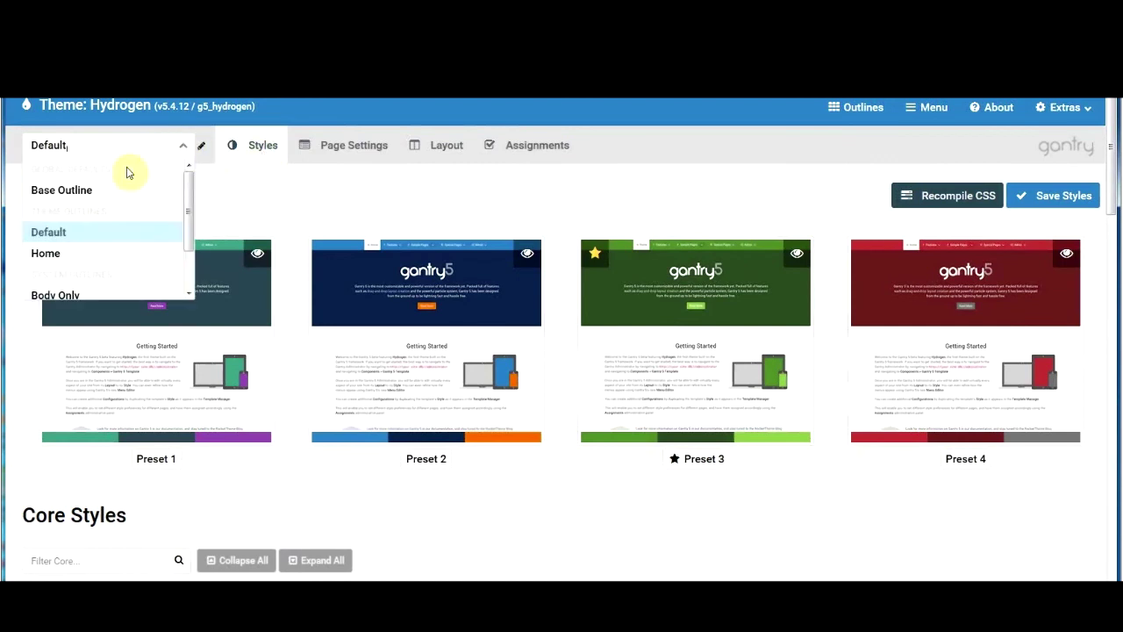
{"action": "left_click", "coordinate": [108, 232]}
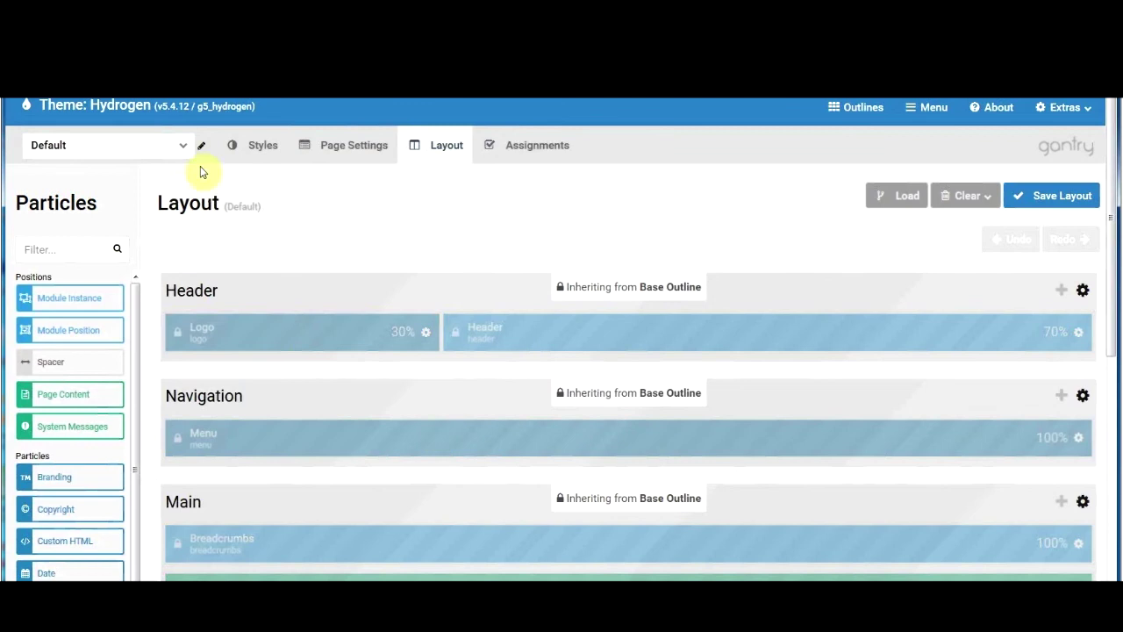
Switch to the Base Outline layout and open the settings of the Page Content block in the Main section.
{"action": "left_click", "coordinate": [179, 145]}
{"action": "left_click", "coordinate": [95, 190]}
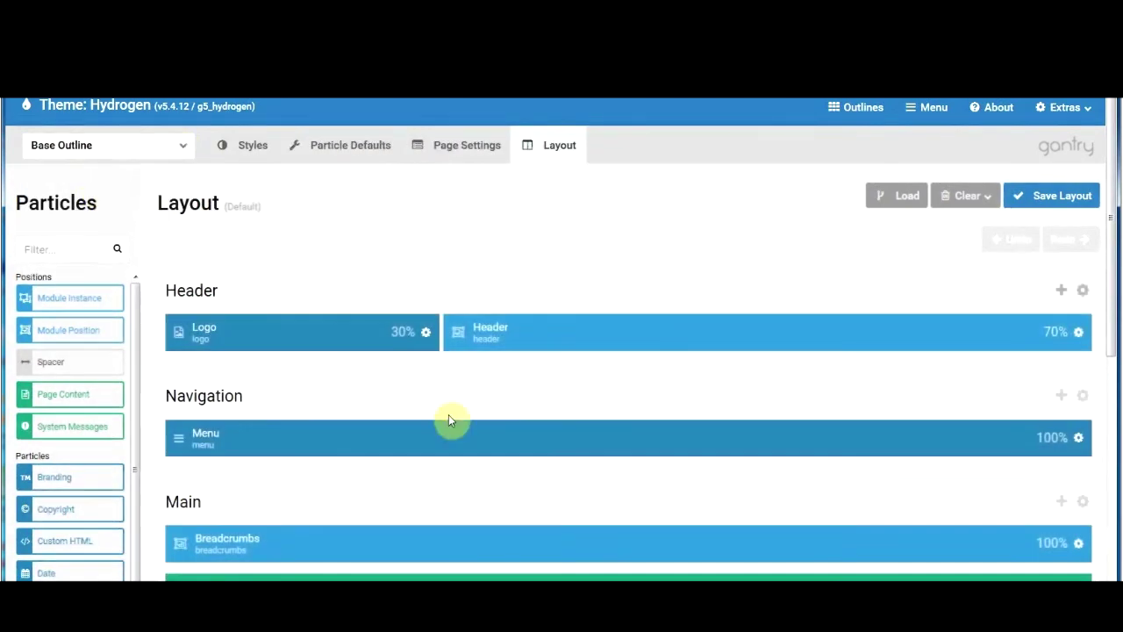
{"action": "scroll", "coordinate": [468, 371], "scroll_direction": "down", "scroll_amount": 2}
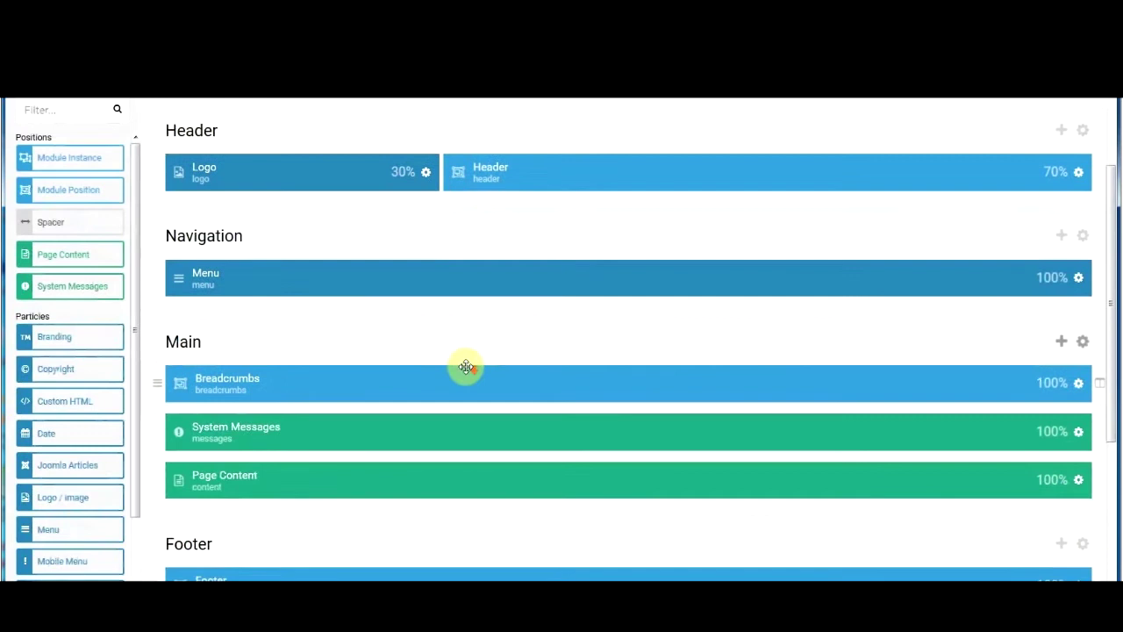
{"action": "scroll", "coordinate": [466, 367], "scroll_direction": "down", "scroll_amount": 1}
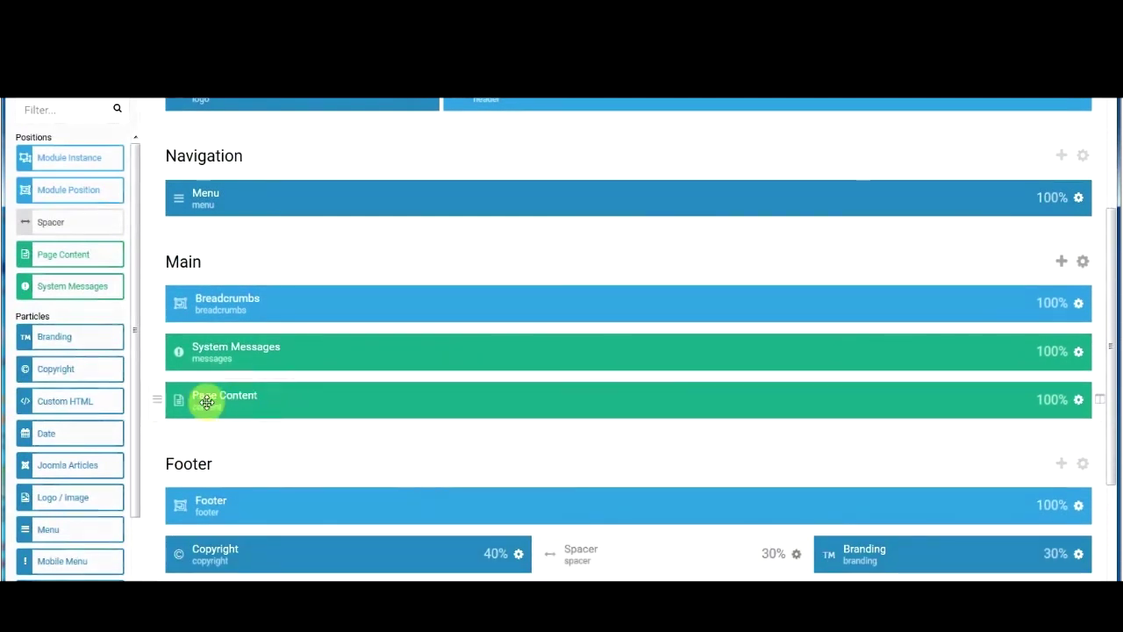
{"action": "left_click", "coordinate": [1078, 401]}
{"action": "left_click", "coordinate": [727, 199]}
{"action": "left_click", "coordinate": [653, 336]}
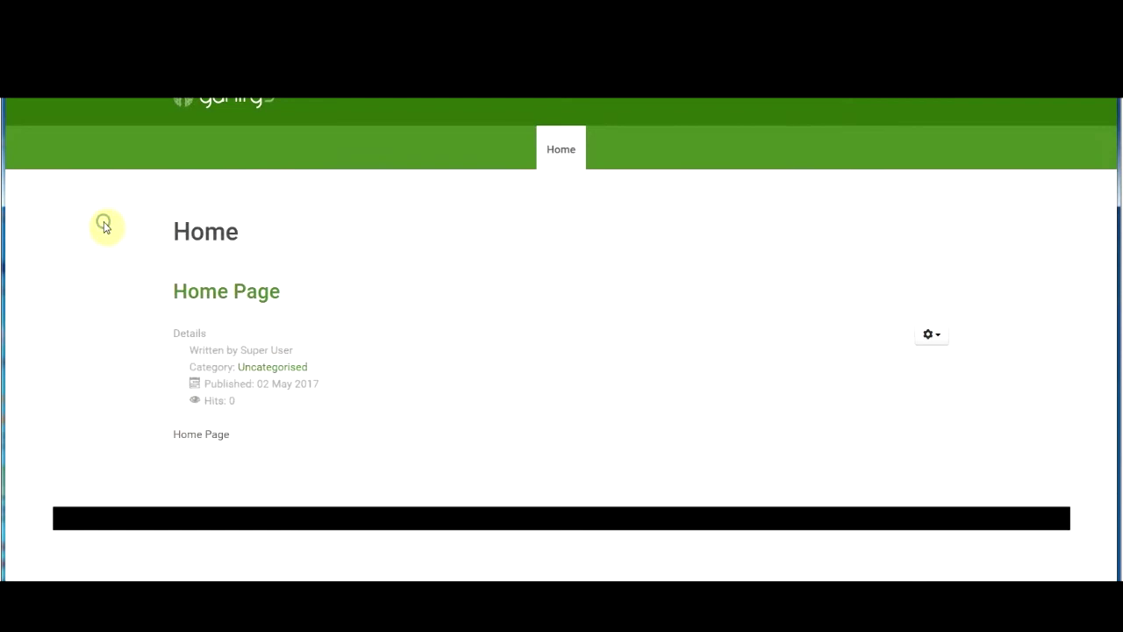
Reload the site's front page to check the effect of disabling the Page Content block.
{"action": "right_click", "coordinate": [105, 222]}
{"action": "left_click", "coordinate": [193, 237]}
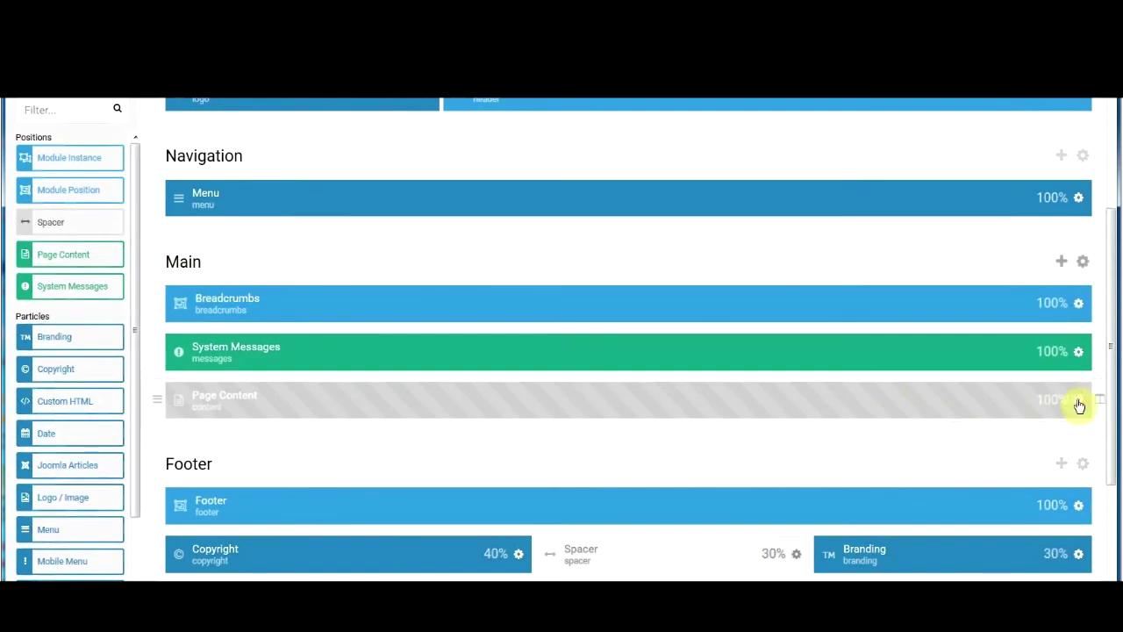
Re-enable the Page Content block in the Main section, apply and save it, and reload the front page.
{"action": "left_click", "coordinate": [1078, 403]}
{"action": "left_click", "coordinate": [734, 191]}
{"action": "left_click", "coordinate": [674, 336]}
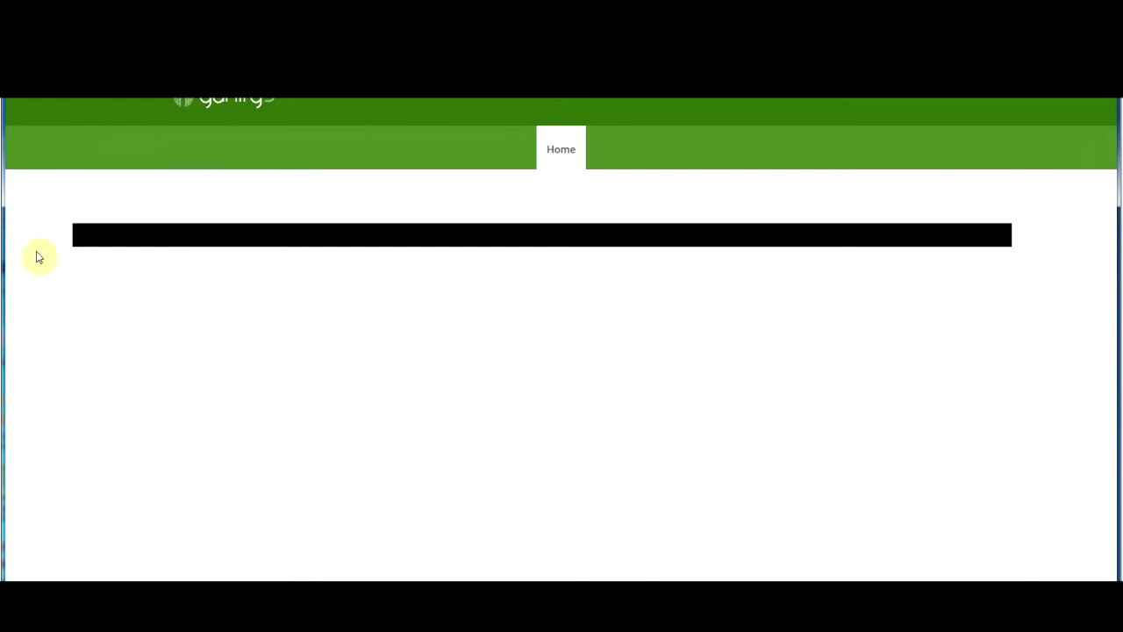
{"action": "right_click", "coordinate": [37, 252]}
{"action": "left_click", "coordinate": [131, 270]}
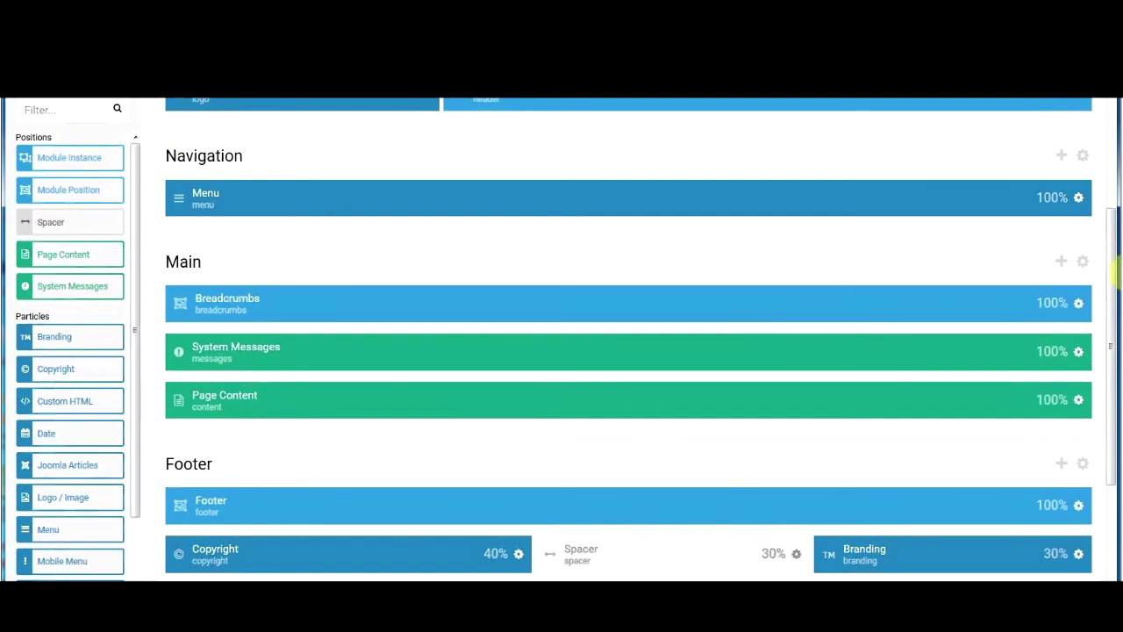
Add a new row to the Main section and place a Sample Content particle in it.
{"action": "left_click_drag", "start_coordinate": [1112, 234], "coordinate": [1118, 303]}
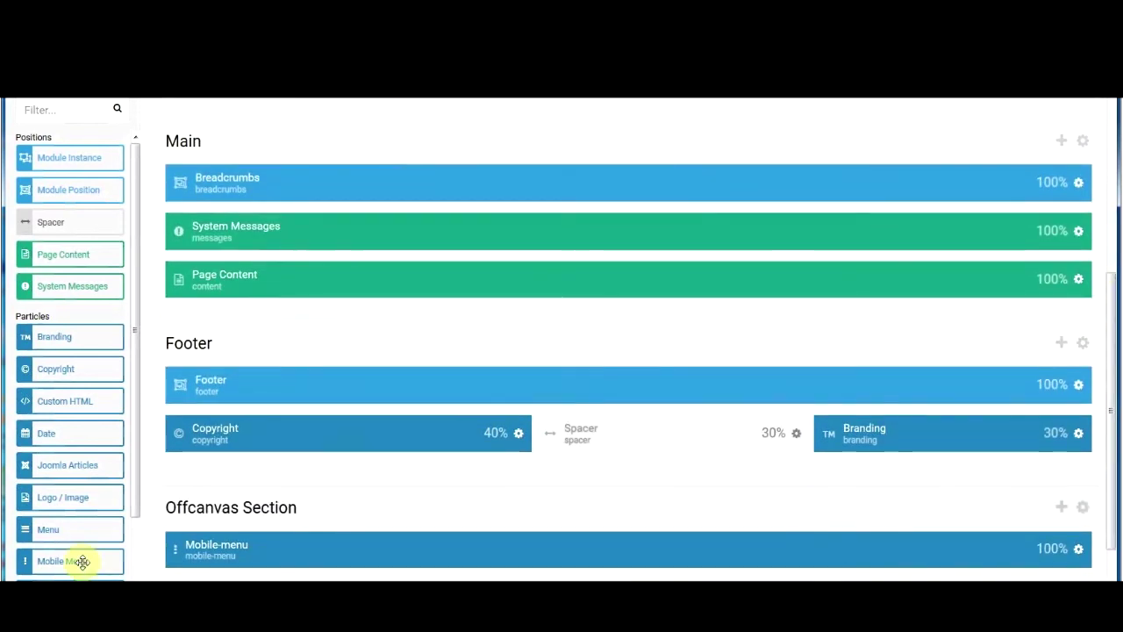
{"action": "left_click", "coordinate": [1061, 140]}
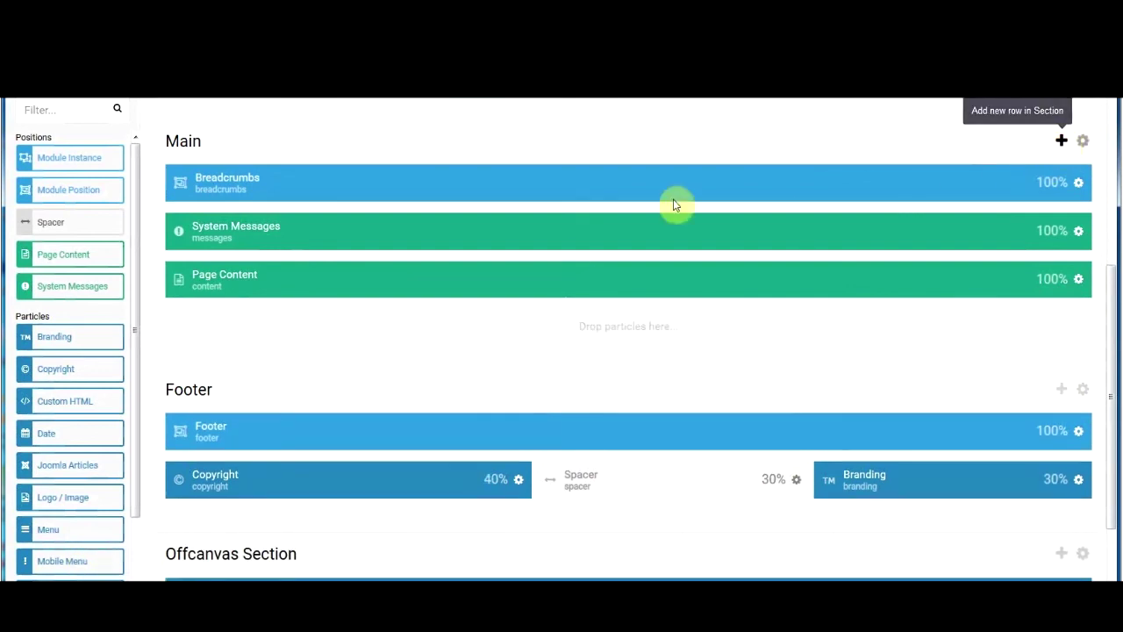
{"action": "left_click_drag", "start_coordinate": [104, 562], "coordinate": [422, 305]}
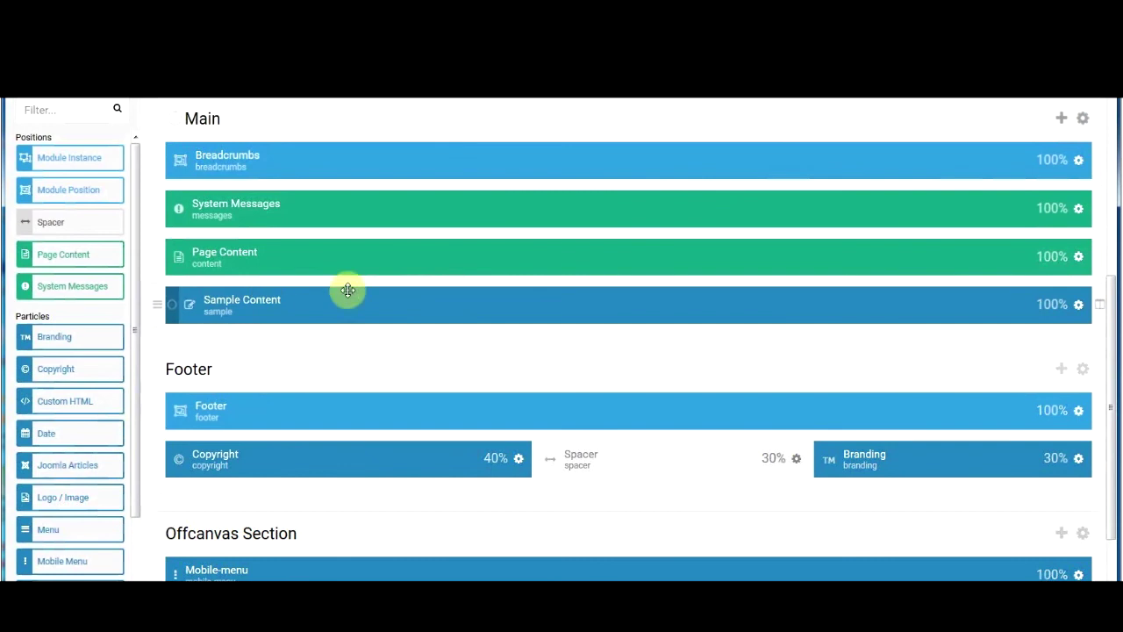
Set the Sample Content particle's description to "this is a test", apply and save it, and reload the front page.
{"action": "left_click", "coordinate": [1078, 307]}
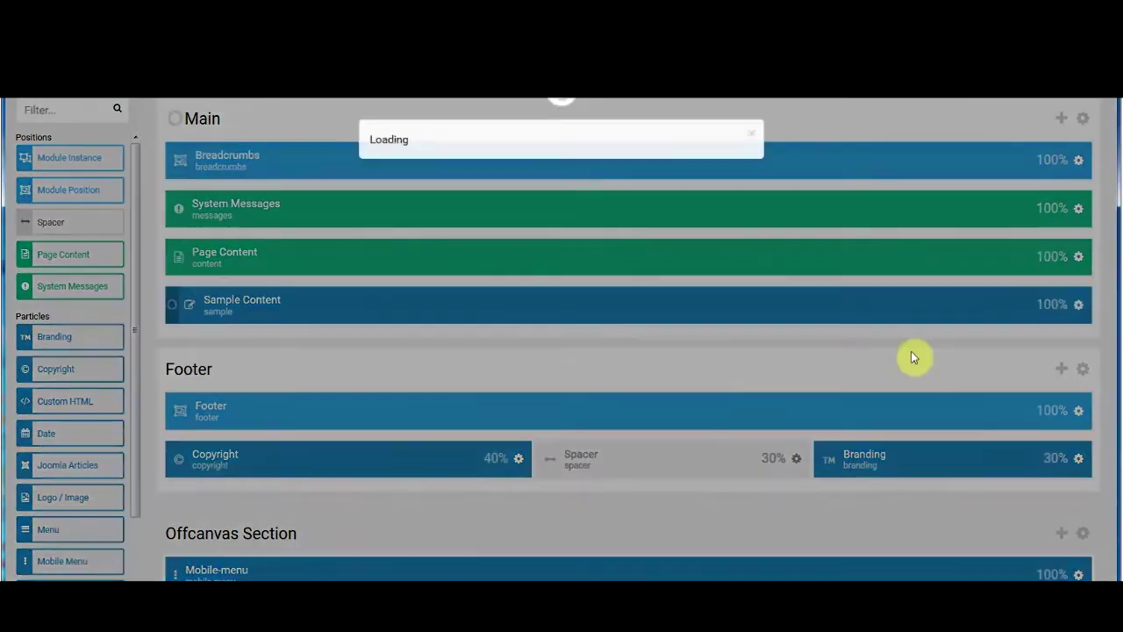
{"action": "left_click", "coordinate": [544, 323]}
{"action": "type", "text": "this is a test"}
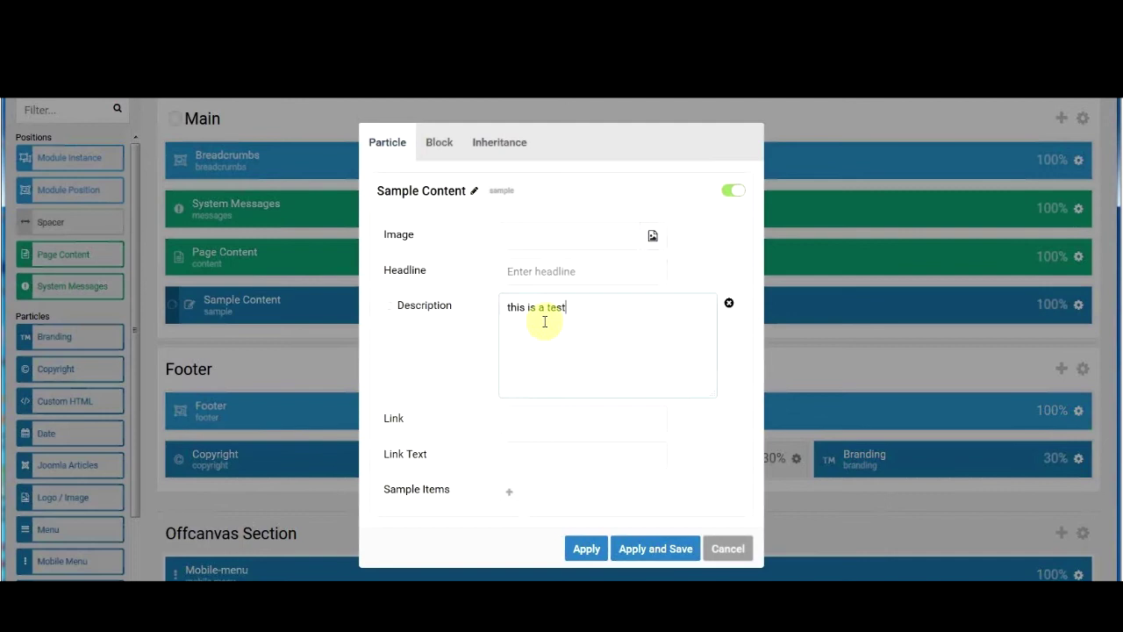
{"action": "left_click", "coordinate": [672, 546]}
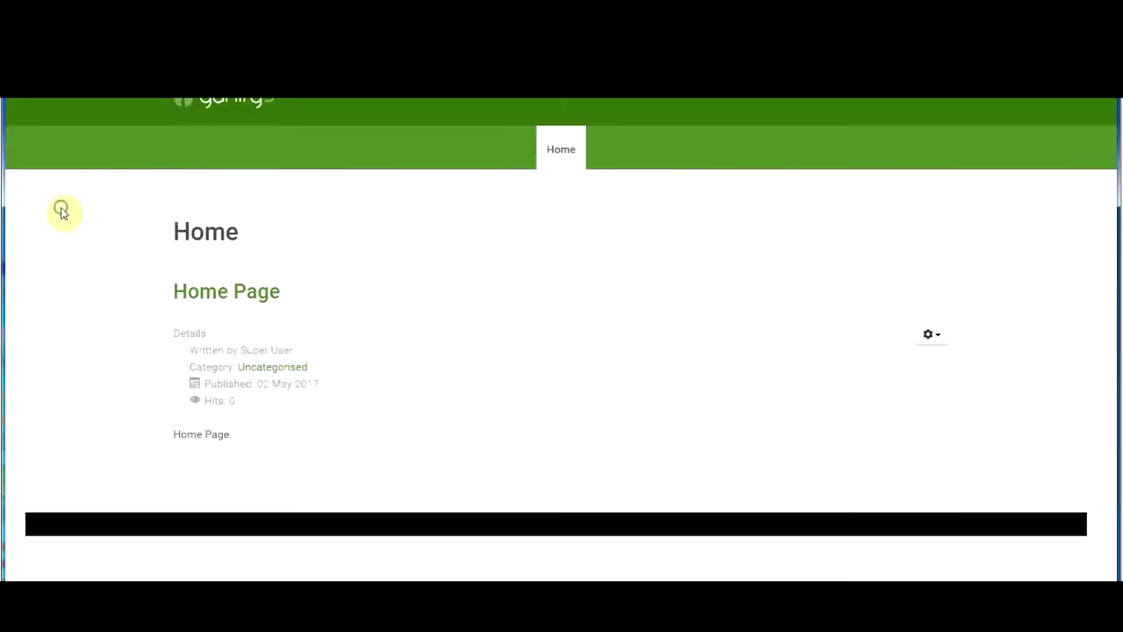
{"action": "right_click", "coordinate": [62, 209]}
{"action": "left_click", "coordinate": [153, 223]}
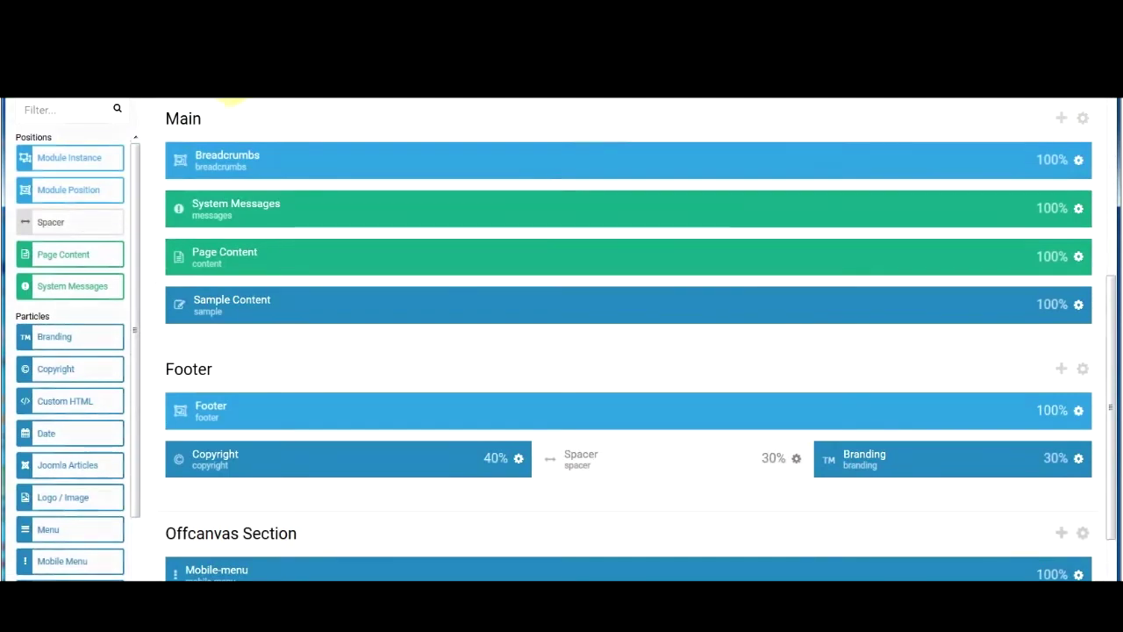
Create a new article titled "About Us" with the body text "About Us", and save and close it.
{"action": "left_click", "coordinate": [230, 99]}
{"action": "mouse_move", "coordinate": [234, 106]}
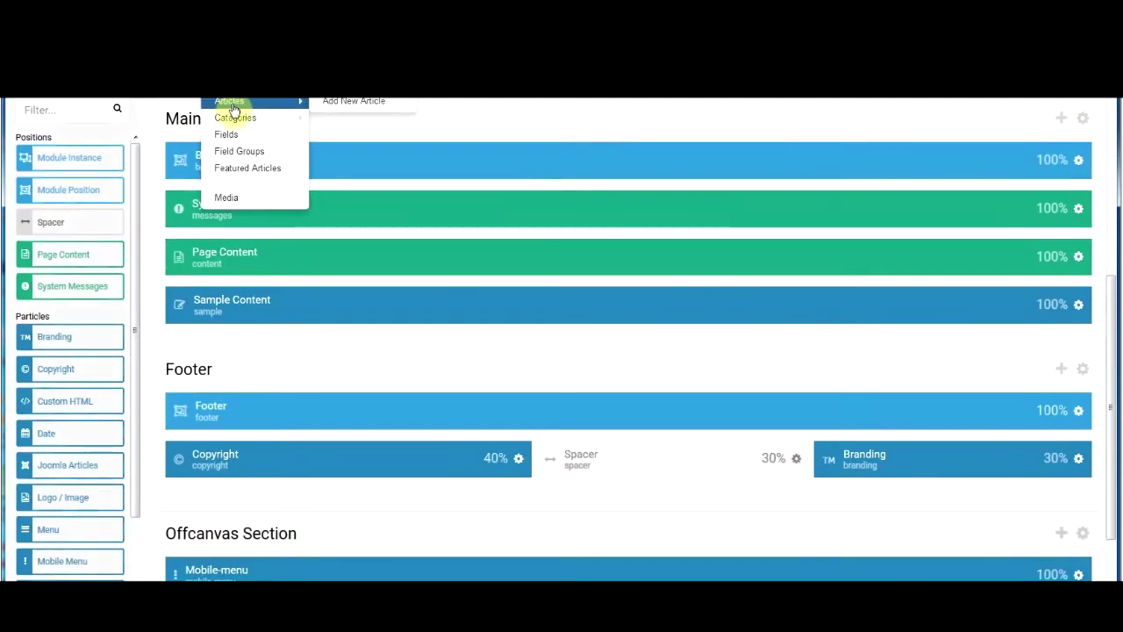
{"action": "left_click", "coordinate": [349, 103]}
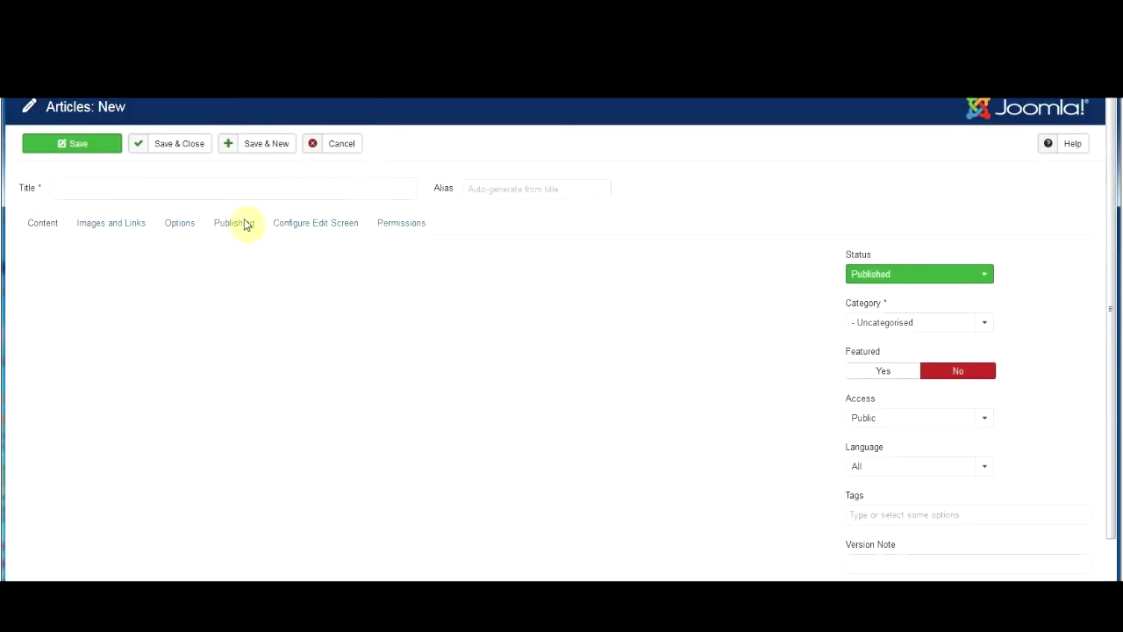
{"action": "left_click", "coordinate": [124, 184]}
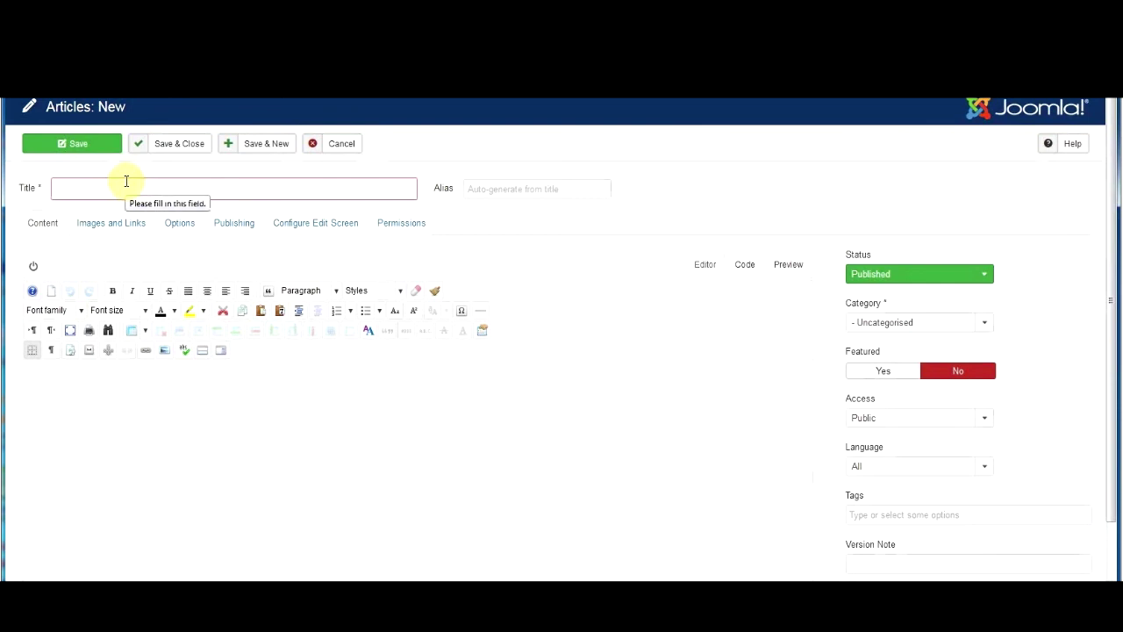
{"action": "type", "text": "About U"}
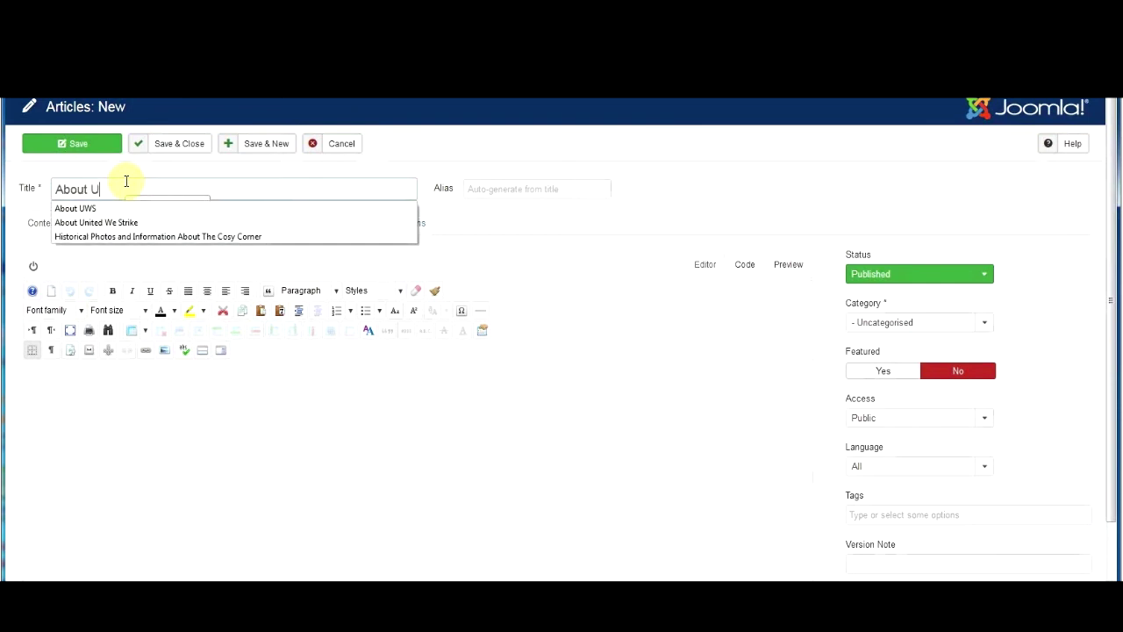
{"action": "left_click", "coordinate": [146, 399]}
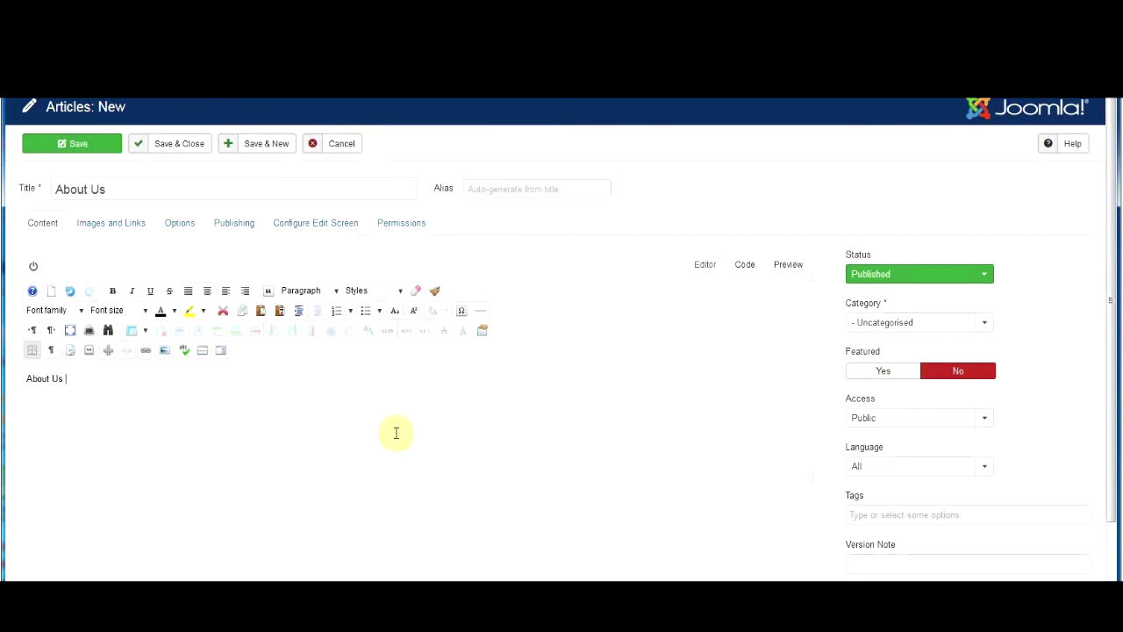
{"action": "left_click", "coordinate": [180, 144]}
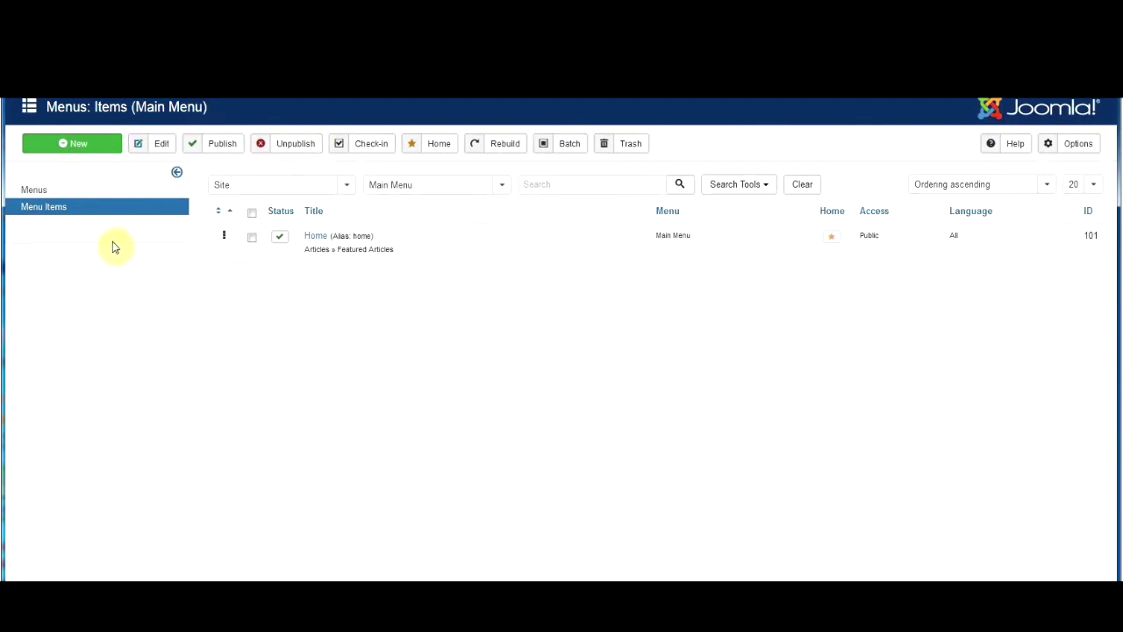
Start a new item in the Main Menu and title it "About Us".
{"action": "left_click", "coordinate": [81, 154]}
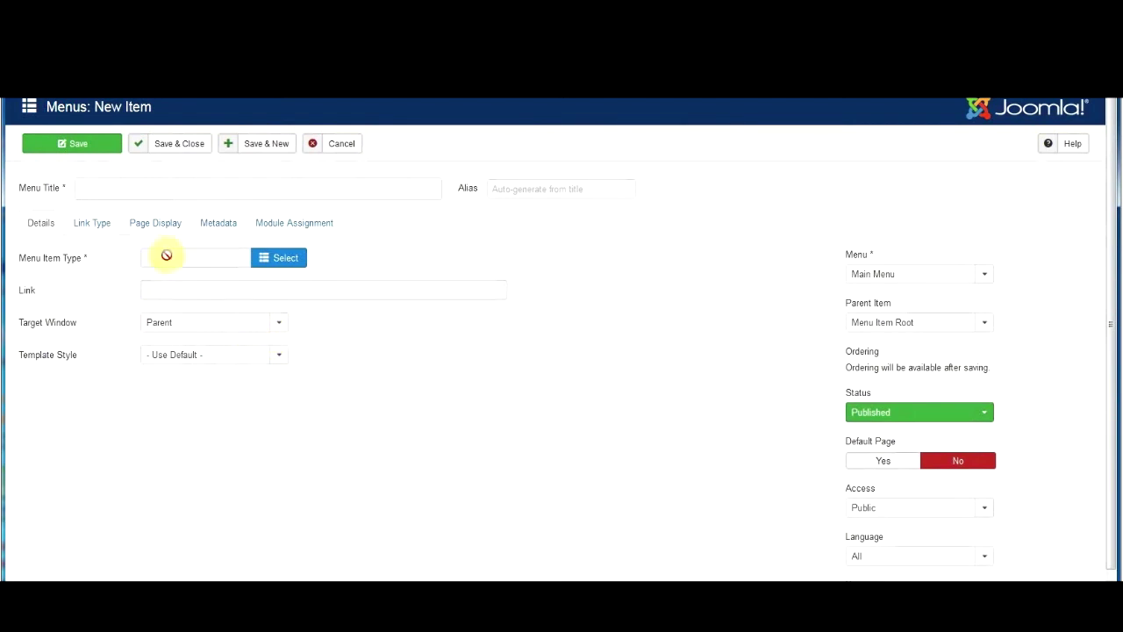
{"action": "left_click", "coordinate": [145, 193]}
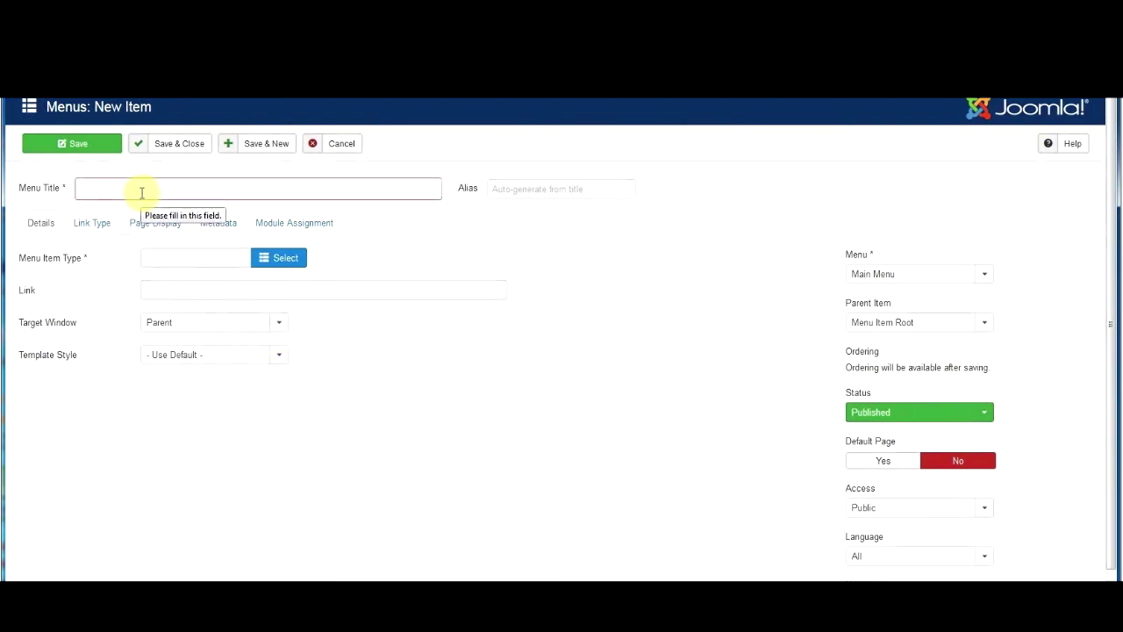
{"action": "type", "text": "About "}
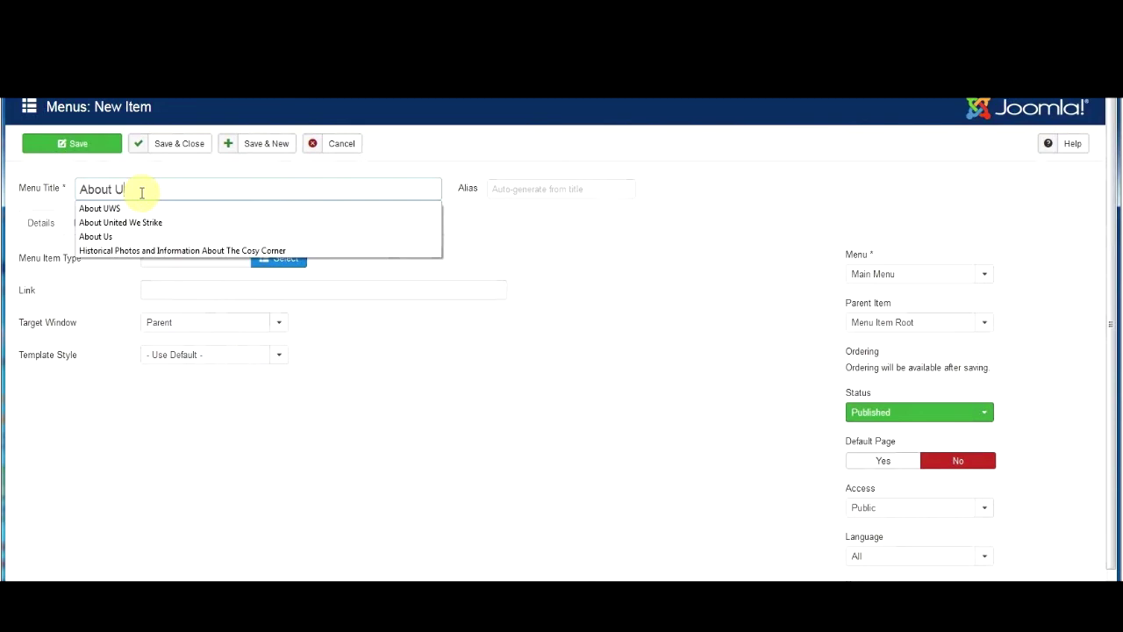
{"action": "type", "text": "Us"}
{"action": "key", "text": "Down"}
Make the menu item a Single Article linked to the About Us article, save it, and view the About Us page on the site.
{"action": "left_click", "coordinate": [285, 263]}
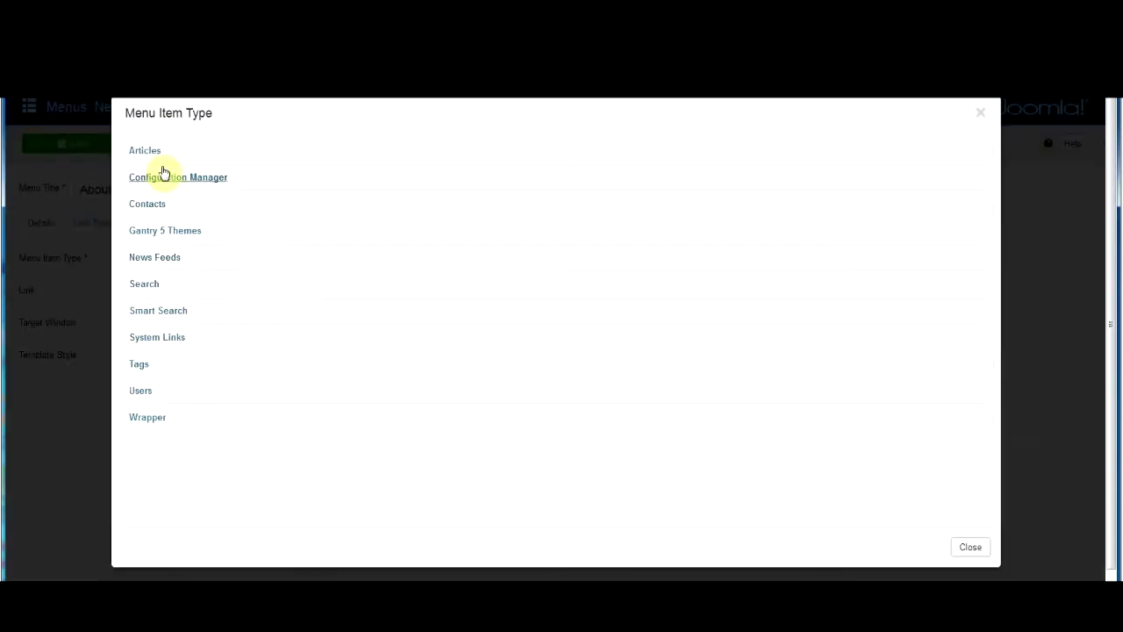
{"action": "left_click", "coordinate": [155, 158]}
{"action": "left_click", "coordinate": [168, 333]}
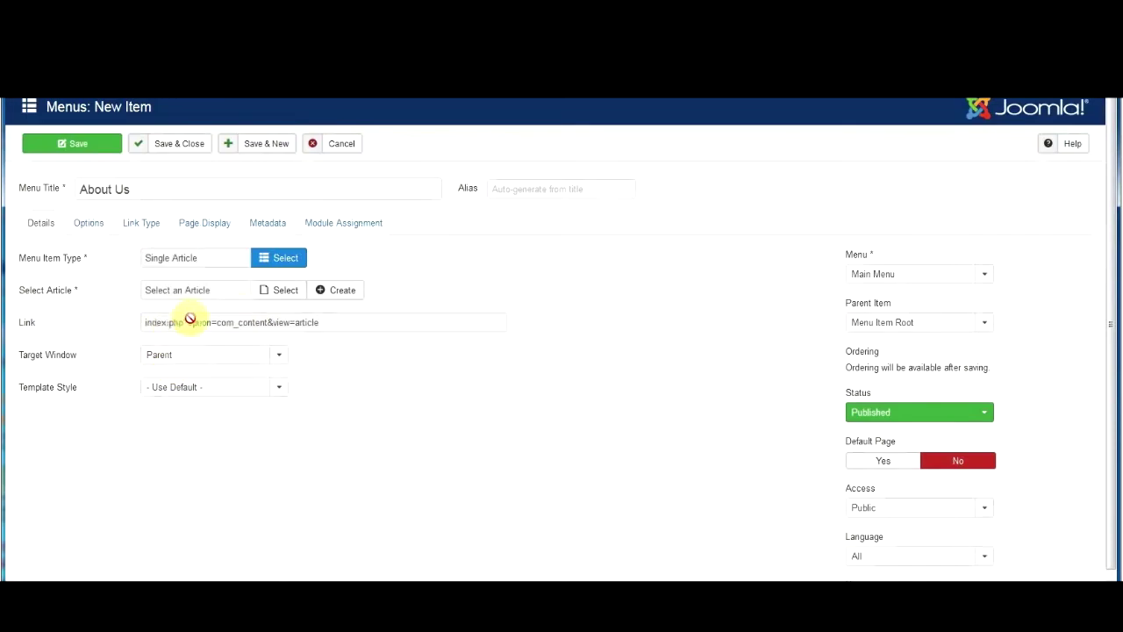
{"action": "left_click", "coordinate": [277, 293]}
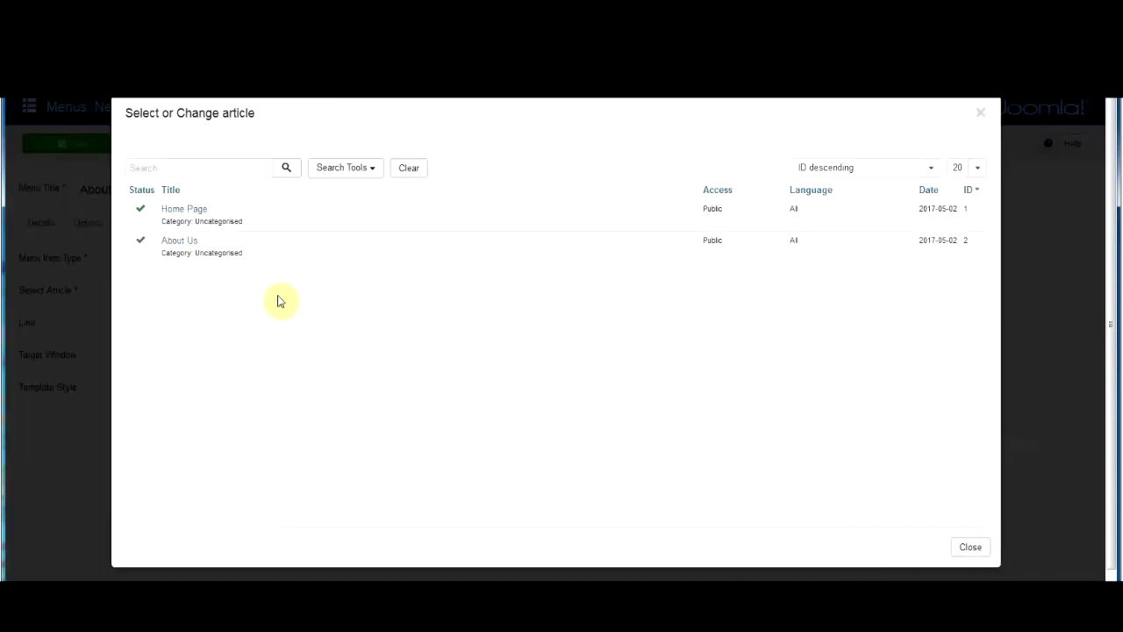
{"action": "left_click", "coordinate": [186, 243]}
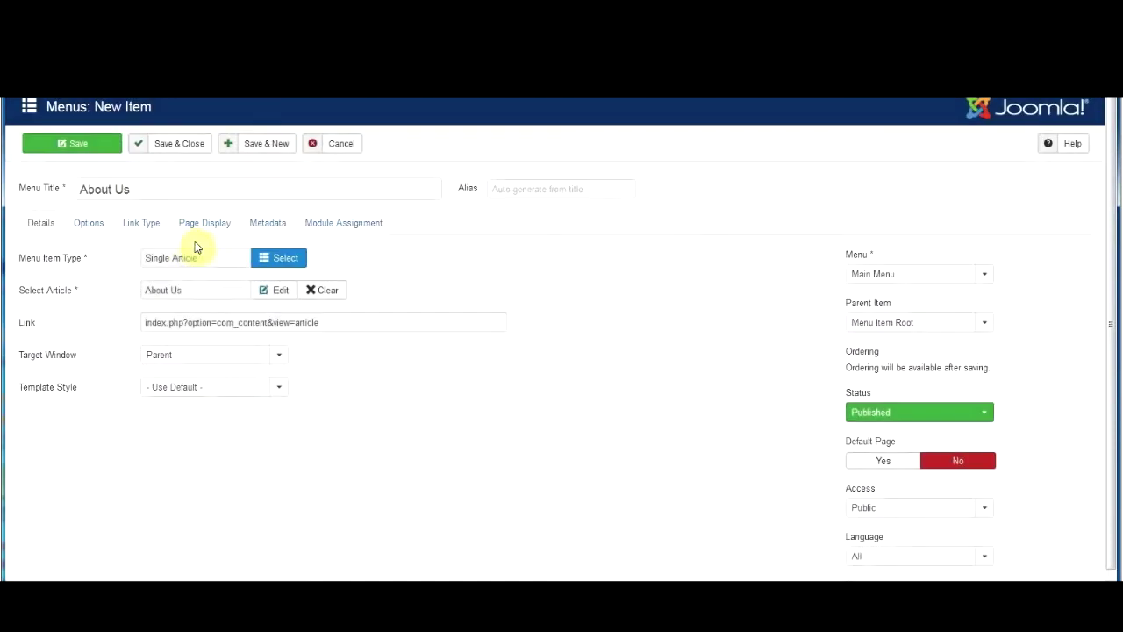
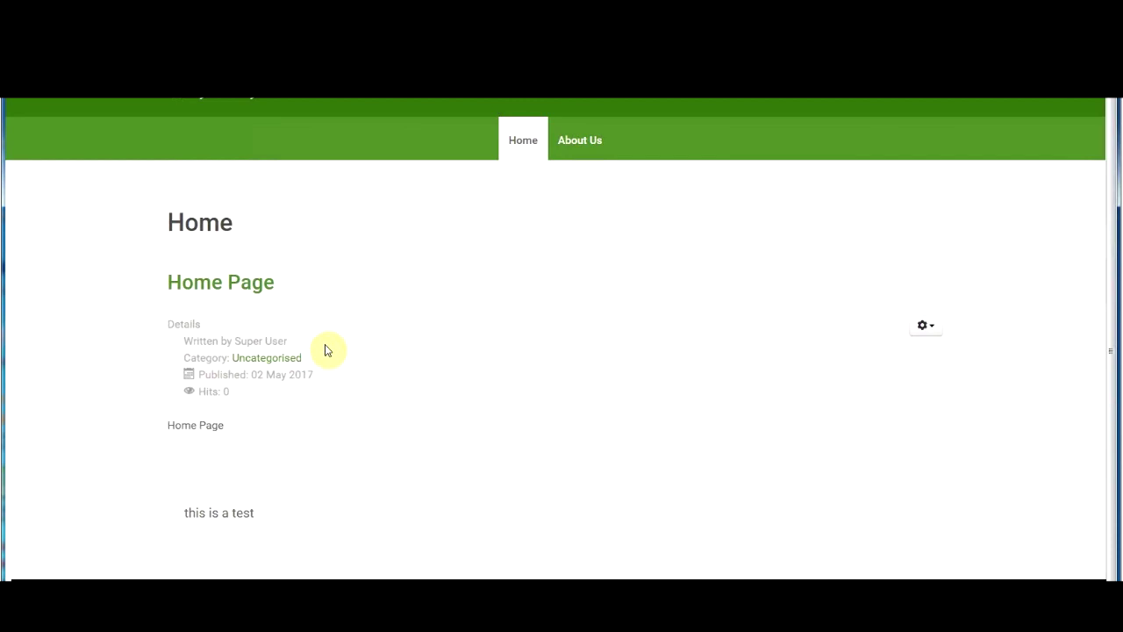
{"action": "left_click", "coordinate": [587, 146]}
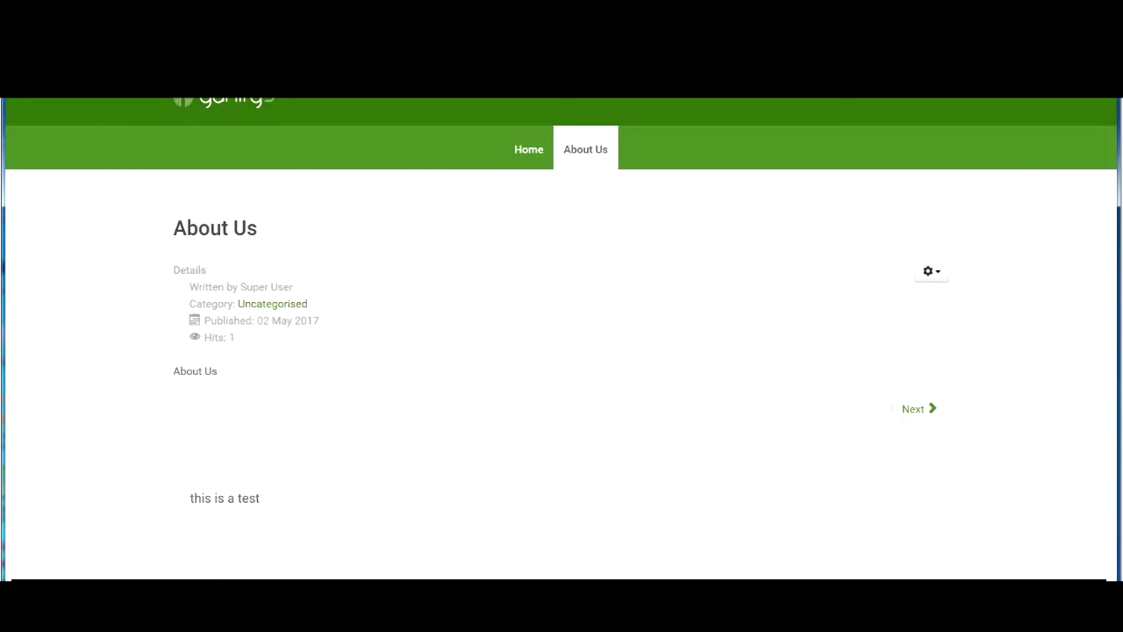
Return to the Joomla administration, open the Gantry 5 Hydrogen theme, and show the Default outline's layout.
{"action": "key", "text": "ctrl+Tab"}
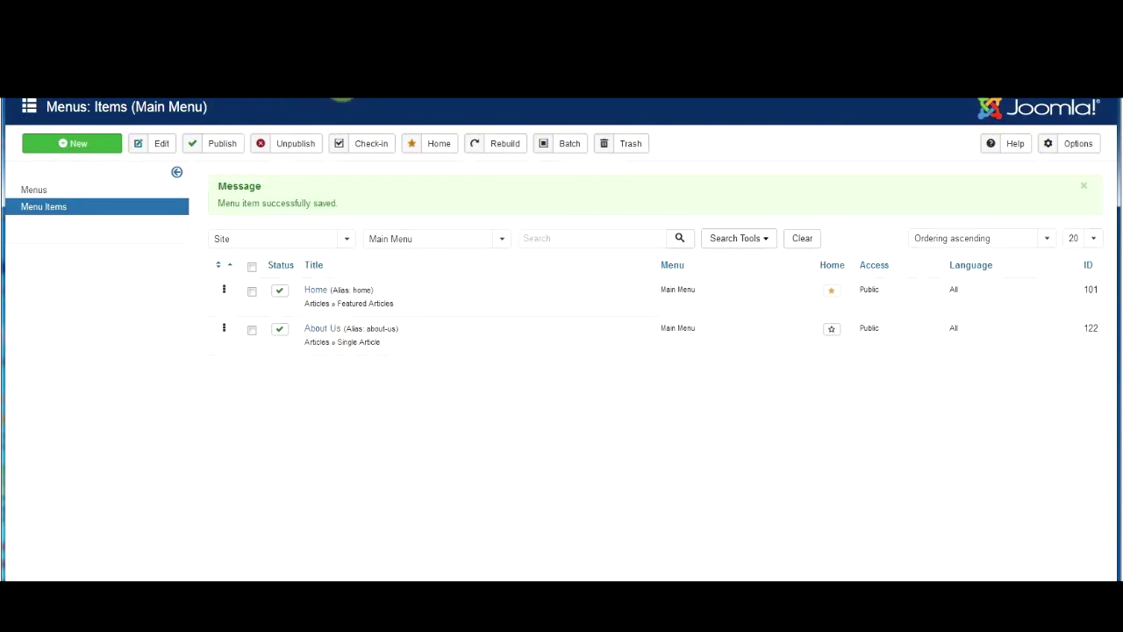
{"action": "left_click", "coordinate": [361, 94]}
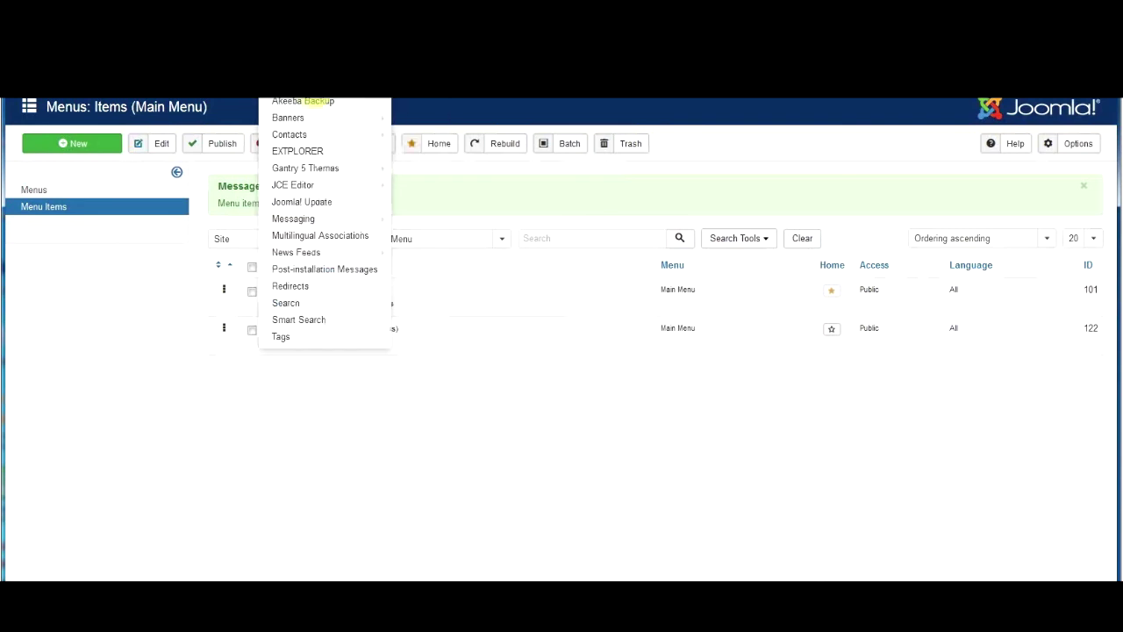
{"action": "left_click", "coordinate": [325, 173]}
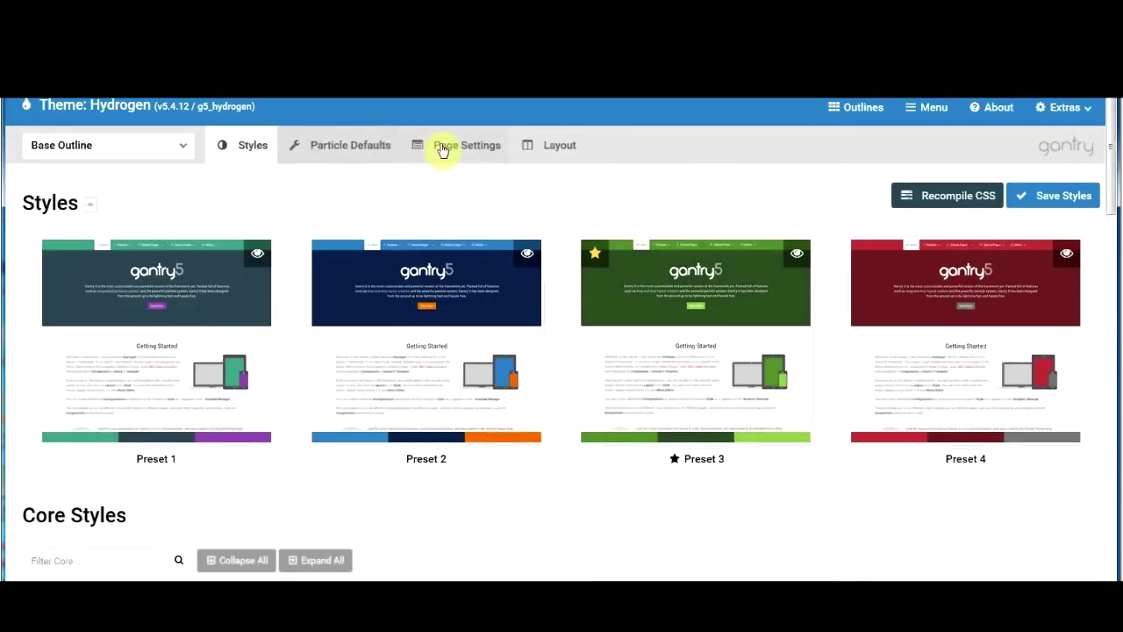
{"action": "left_click", "coordinate": [184, 147]}
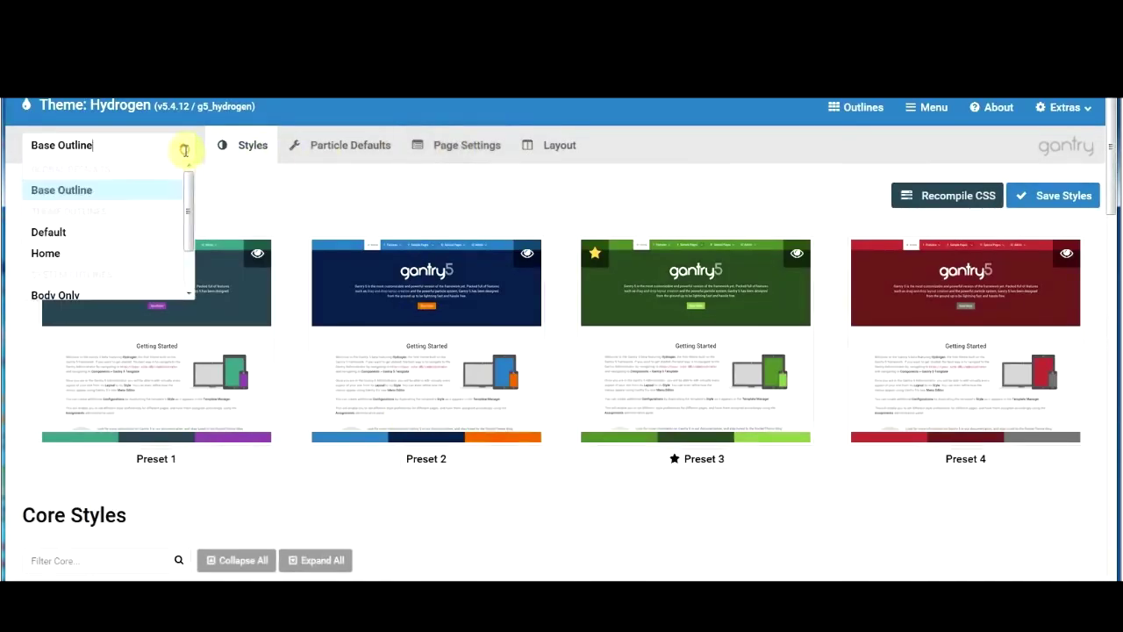
{"action": "left_click", "coordinate": [93, 233]}
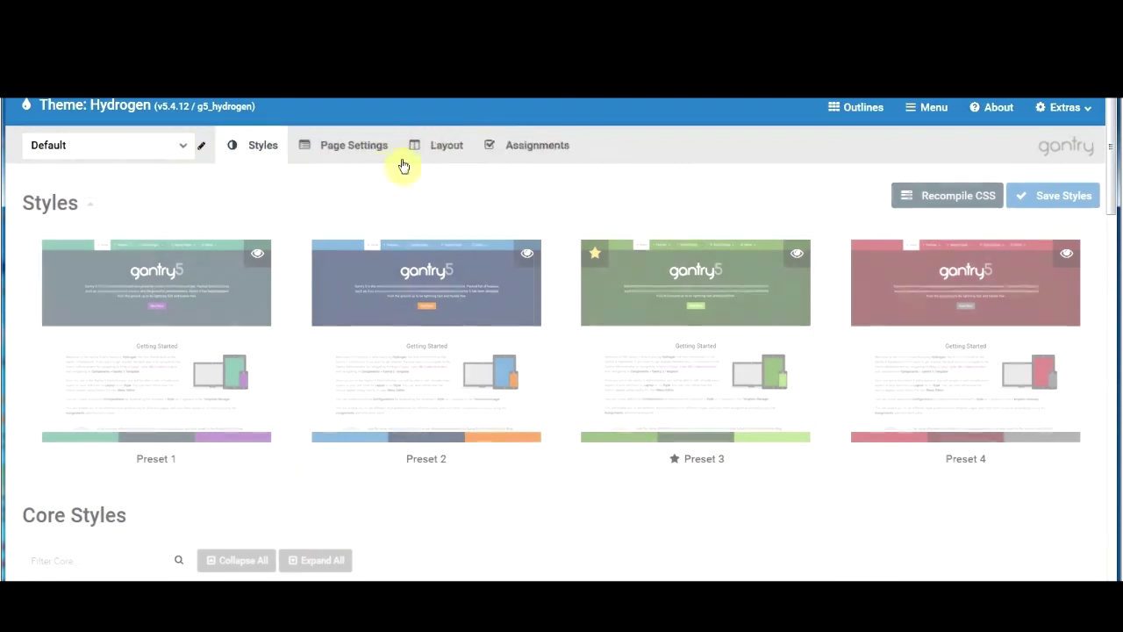
{"action": "left_click", "coordinate": [452, 151]}
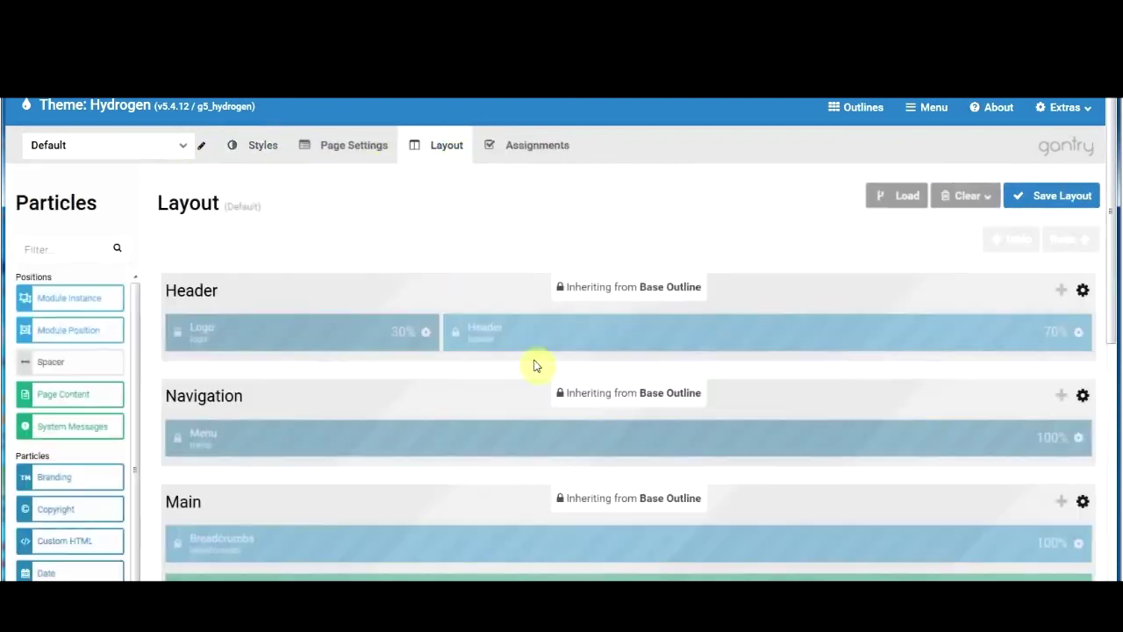
Switch to the Base Outline layout and examine the Sample Content particle in its Main section.
{"action": "left_click", "coordinate": [184, 147]}
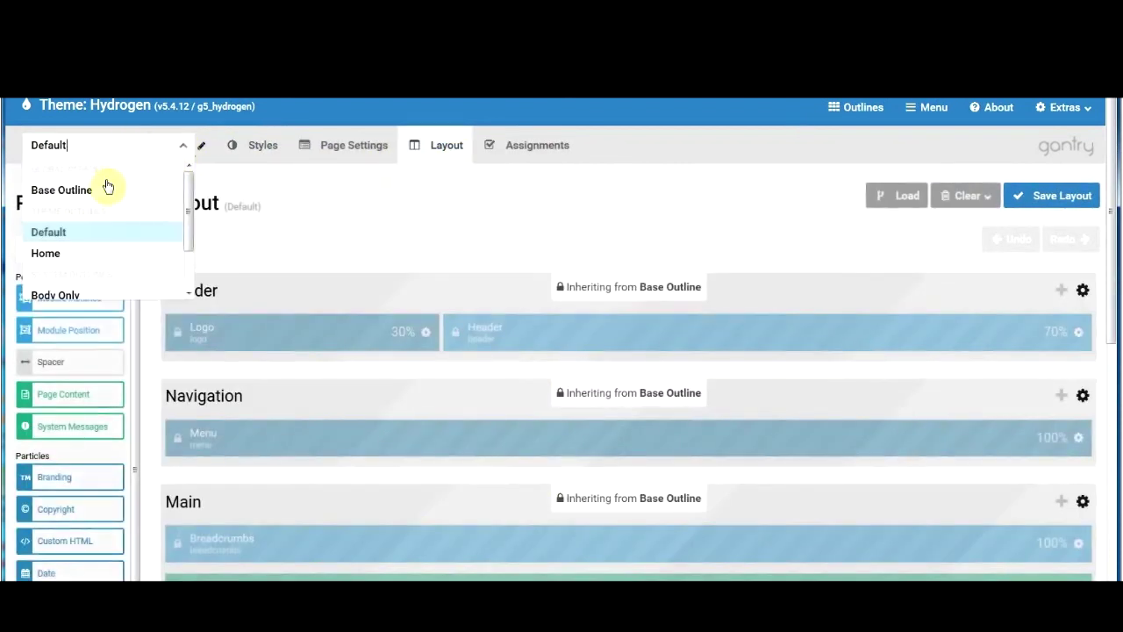
{"action": "left_click", "coordinate": [61, 189]}
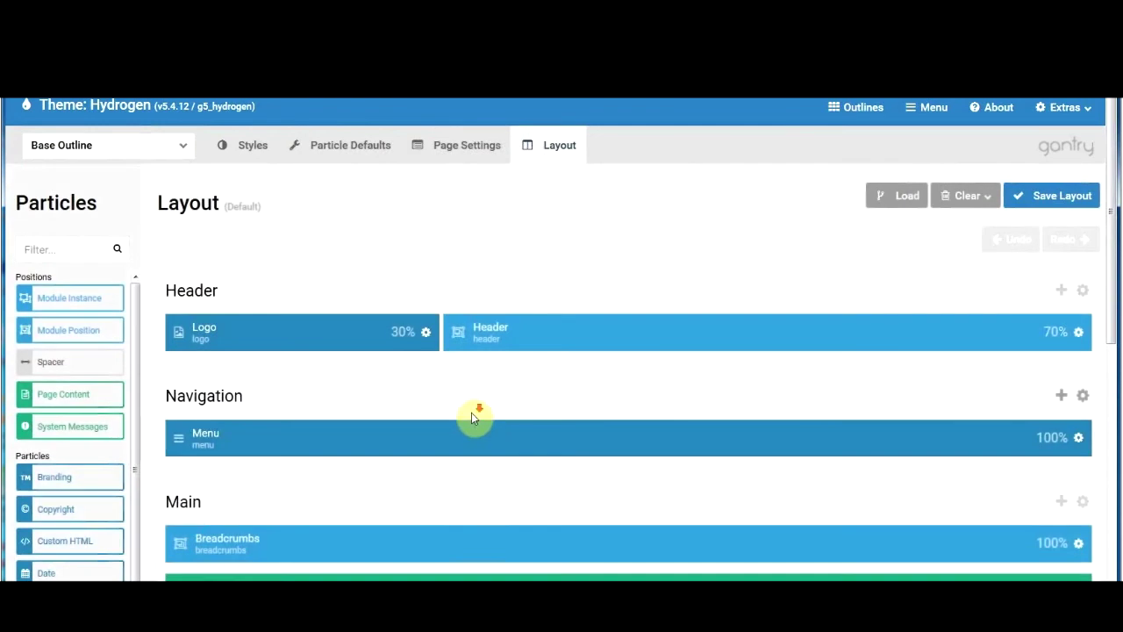
{"action": "scroll", "coordinate": [472, 413], "scroll_direction": "down", "scroll_amount": 4}
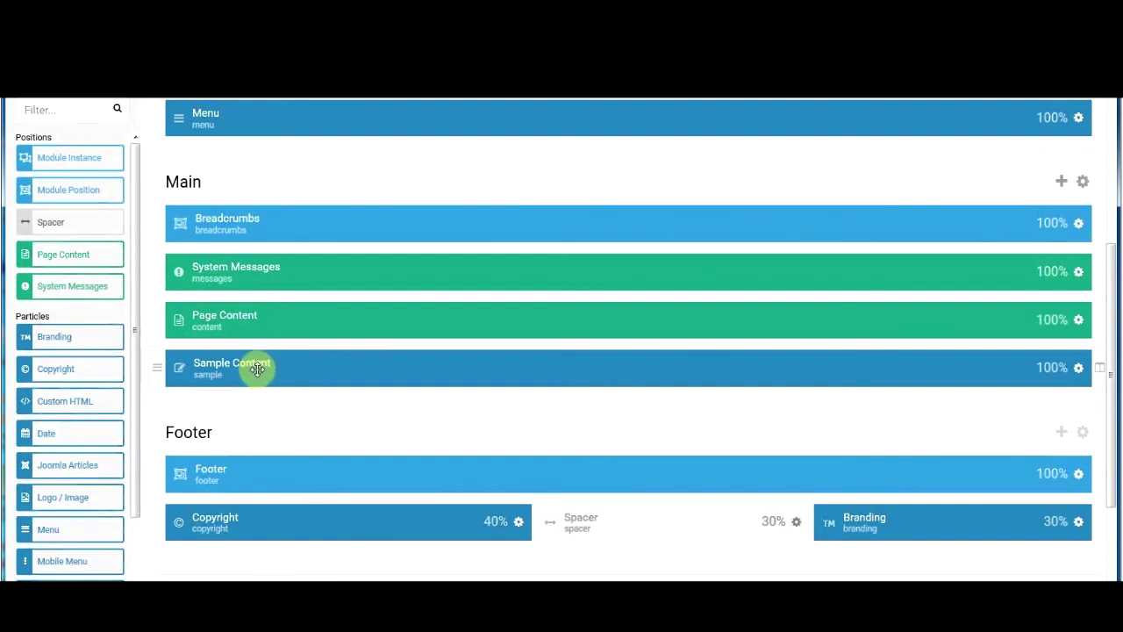
{"action": "scroll", "coordinate": [264, 351], "scroll_direction": "up", "scroll_amount": 4}
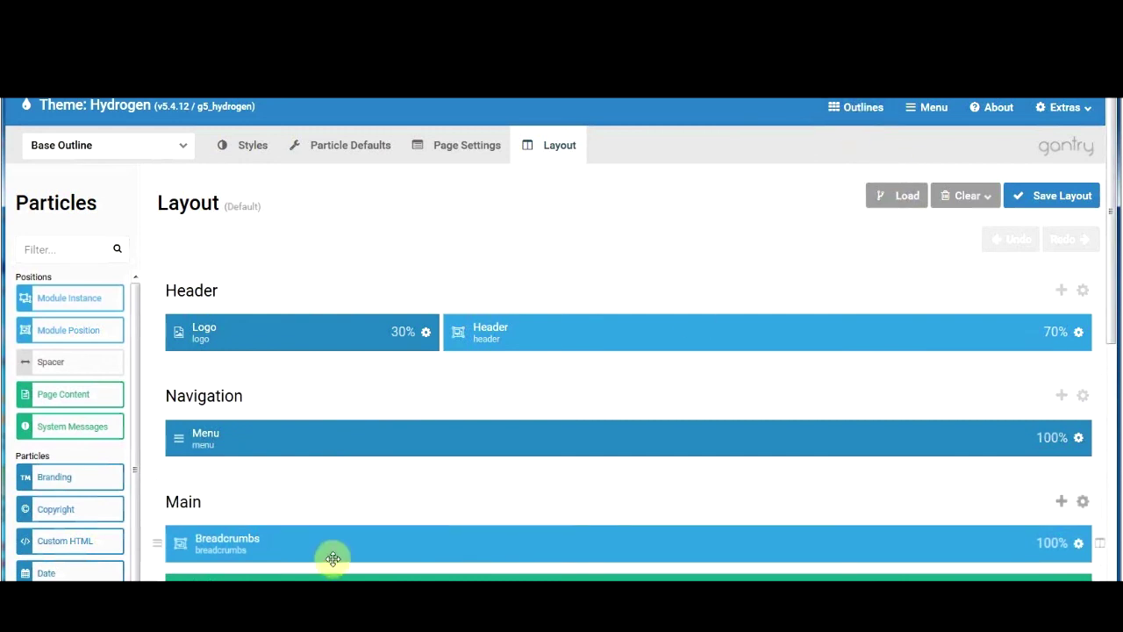
Open the Hydrogen theme's outlines overview and look through its regular and system outlines.
{"action": "left_click", "coordinate": [860, 112]}
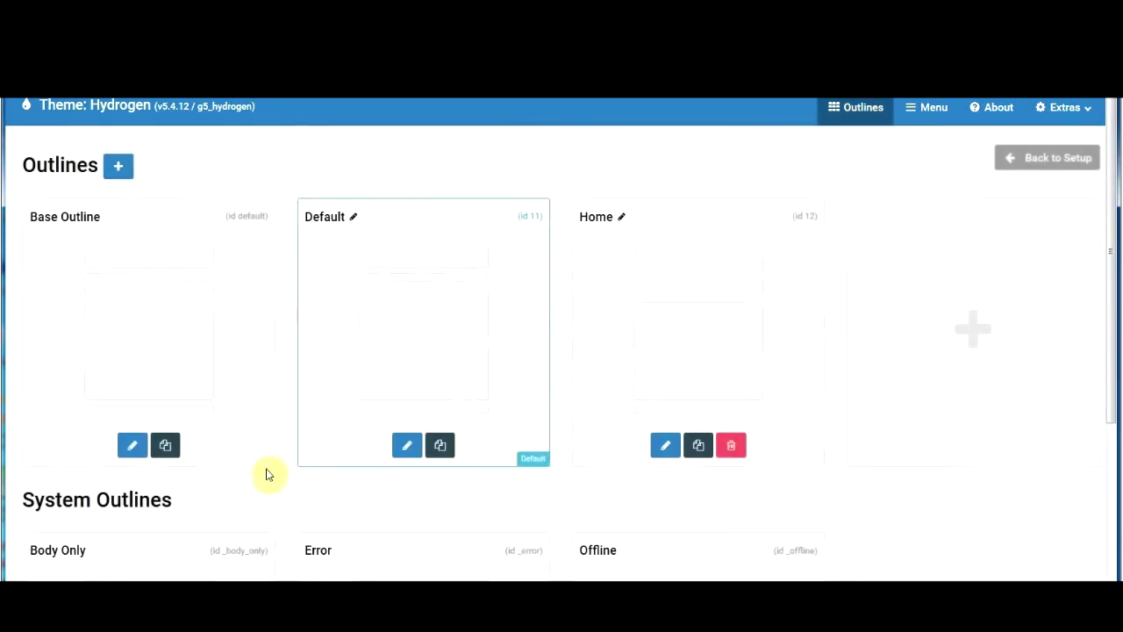
{"action": "scroll", "coordinate": [268, 469], "scroll_direction": "down", "scroll_amount": 2}
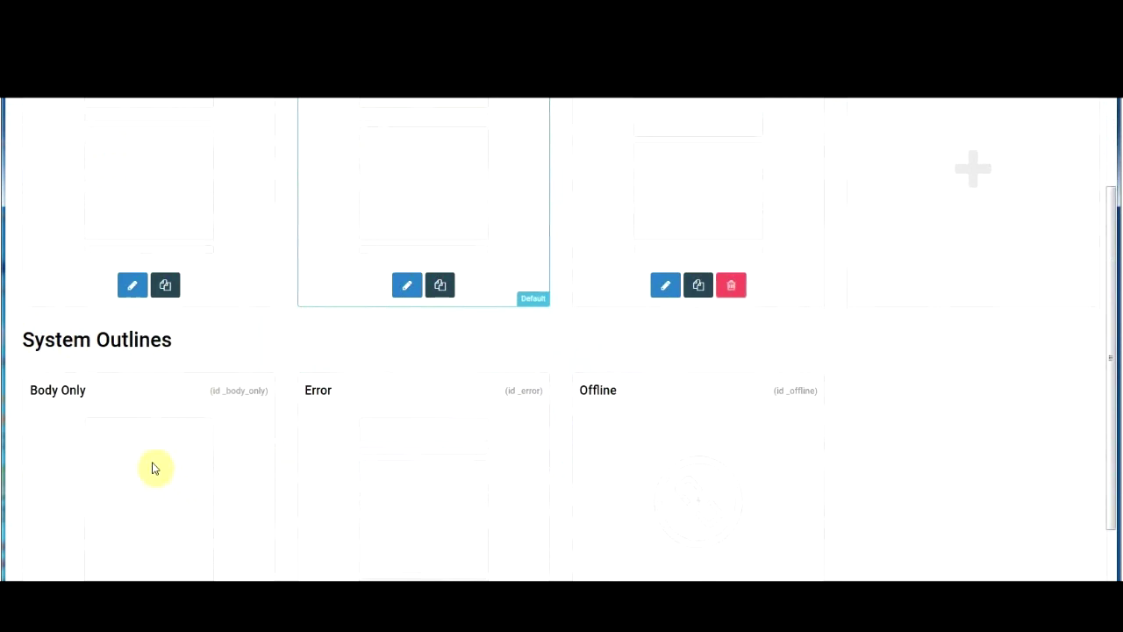
{"action": "scroll", "coordinate": [171, 465], "scroll_direction": "up", "scroll_amount": 2}
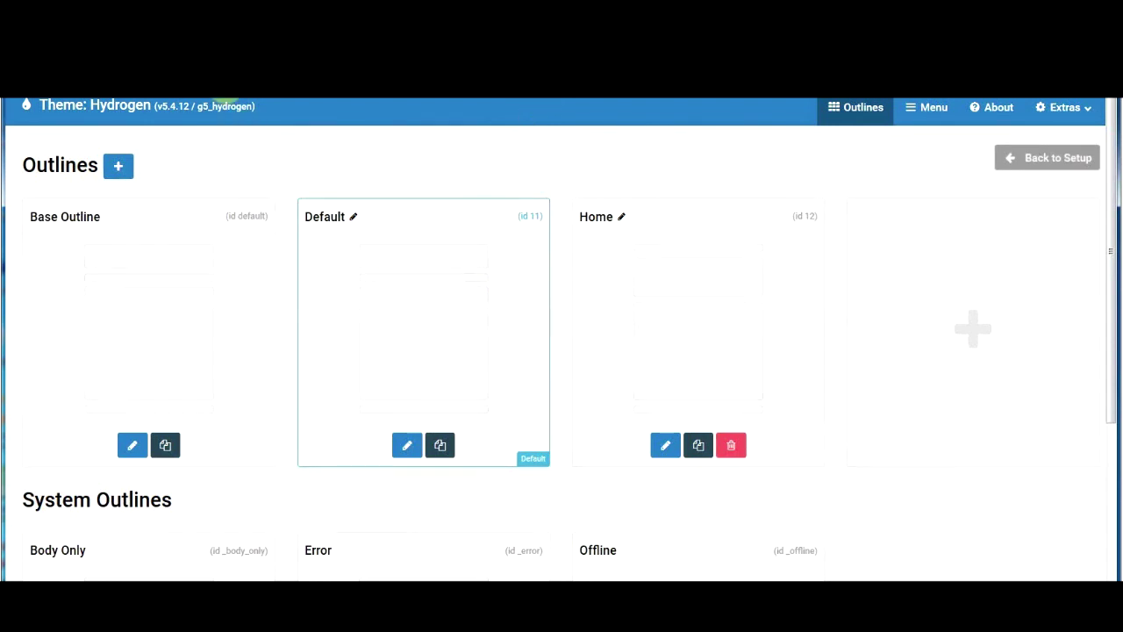
Open the About Us item in the Main Menu, inspect its available template styles, and close it without changes.
{"action": "left_click", "coordinate": [167, 101]}
{"action": "mouse_move", "coordinate": [201, 173]}
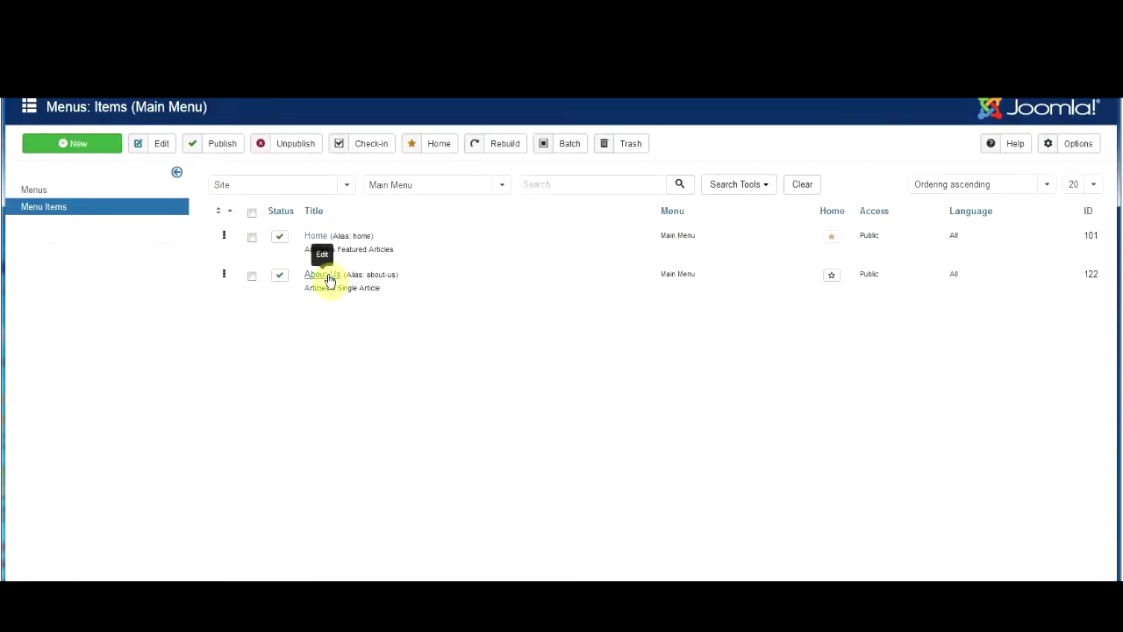
{"action": "left_click", "coordinate": [329, 279]}
{"action": "mouse_move", "coordinate": [48, 394]}
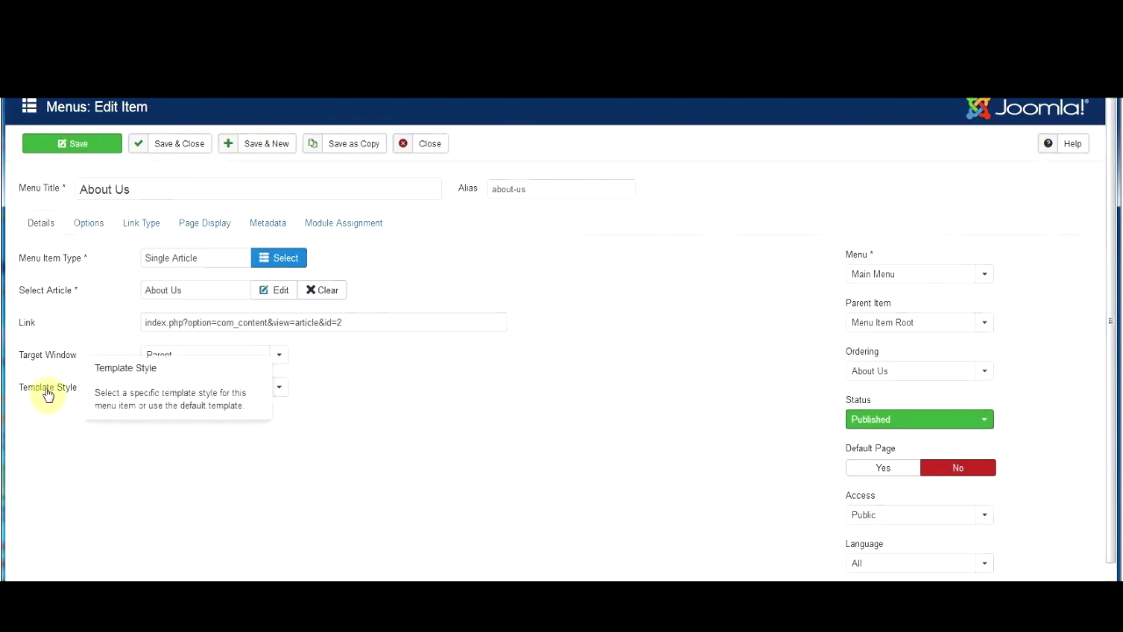
{"action": "left_click", "coordinate": [279, 388]}
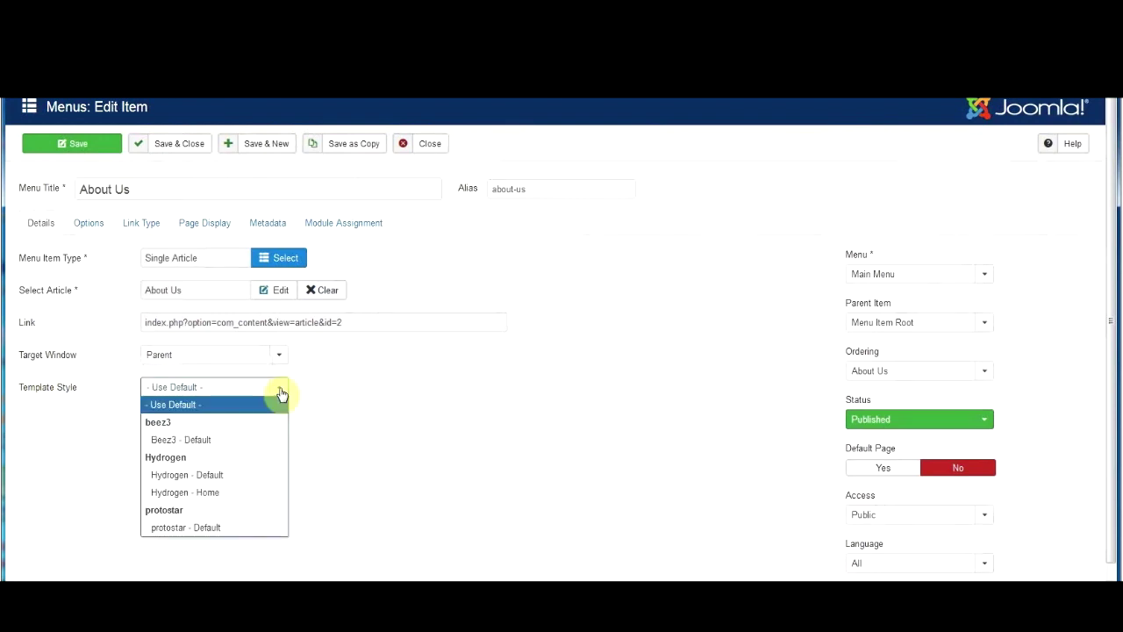
{"action": "left_click", "coordinate": [281, 392]}
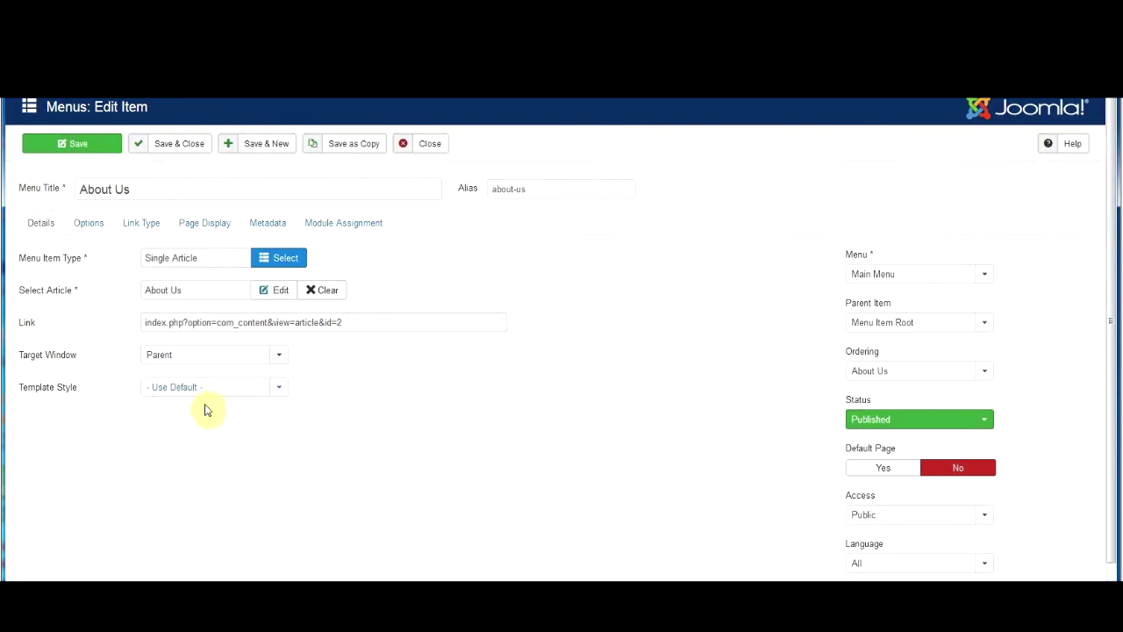
{"action": "left_click", "coordinate": [432, 144]}
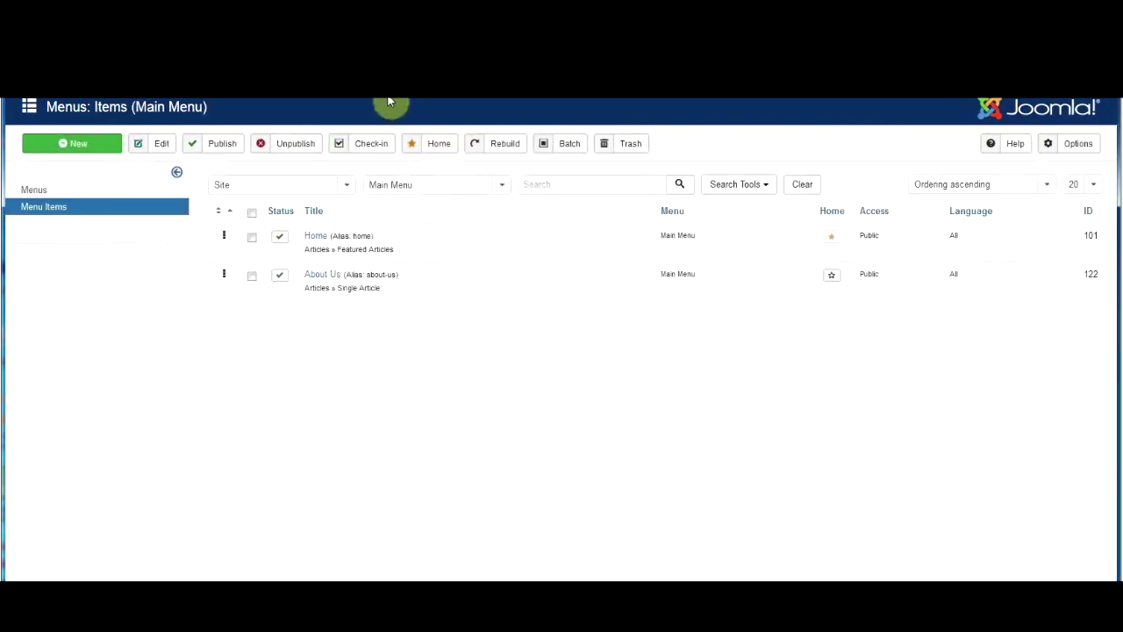
Return to the Gantry 5 Hydrogen theme's outlines and create an outline titled "Default - About Us" from the Default preset.
{"action": "left_click", "coordinate": [312, 103]}
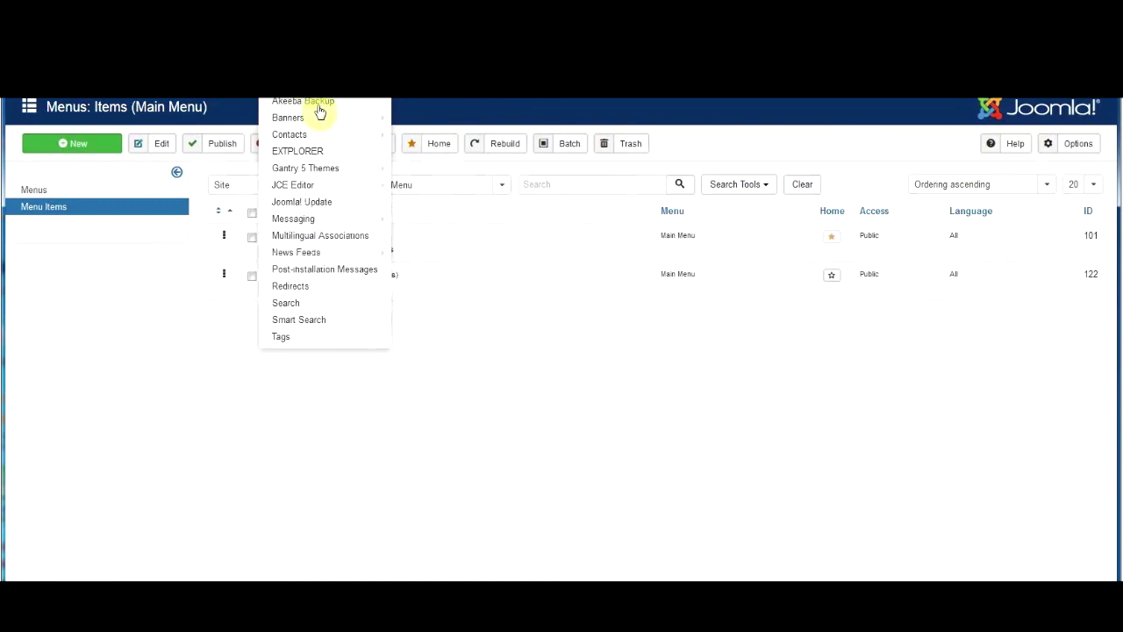
{"action": "left_click", "coordinate": [319, 170]}
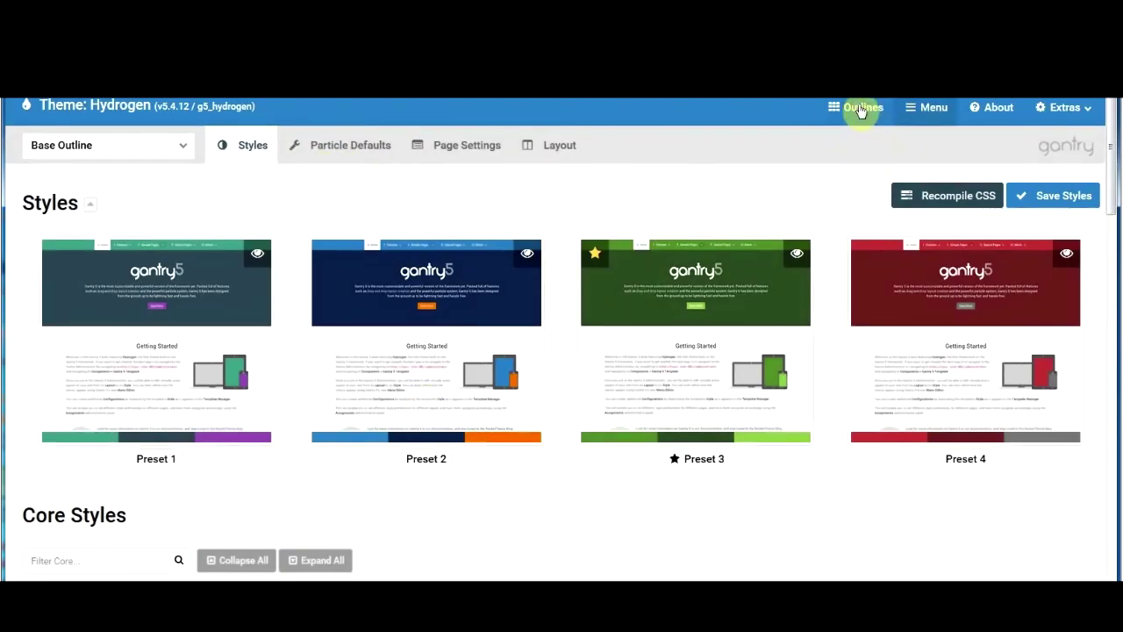
{"action": "left_click", "coordinate": [861, 109]}
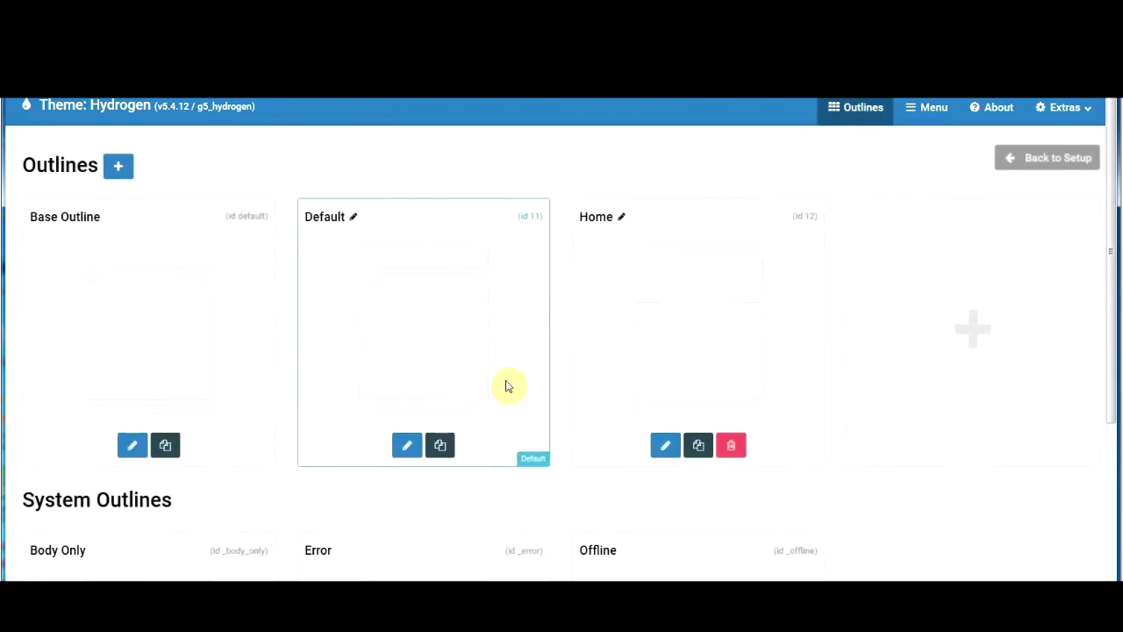
{"action": "left_click", "coordinate": [968, 333]}
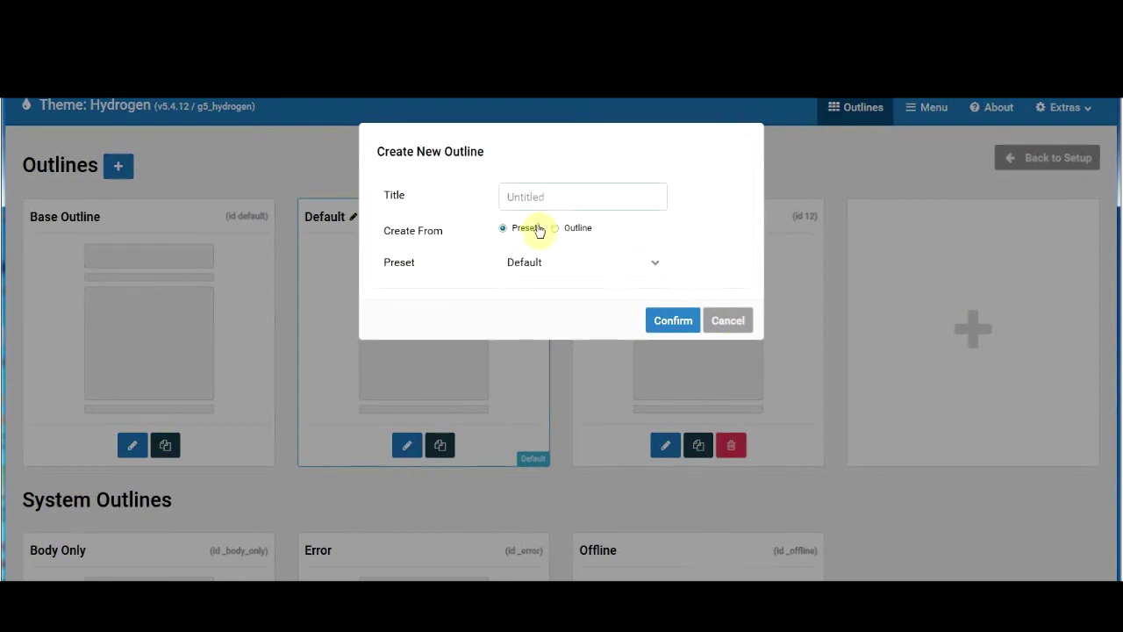
{"action": "type", "text": "Dea"}
{"action": "type", "text": "ault - About Us"}
{"action": "left_click", "coordinate": [675, 323]}
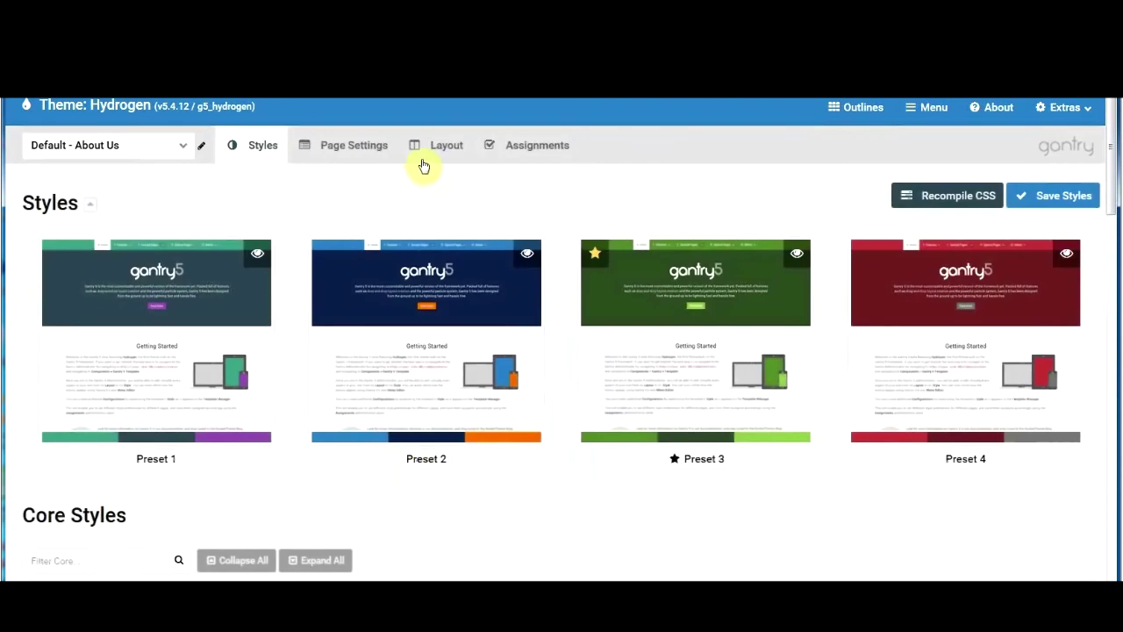
Compare the Main section in the layouts of the Default - About Us outline and the Default outline.
{"action": "left_click", "coordinate": [439, 153]}
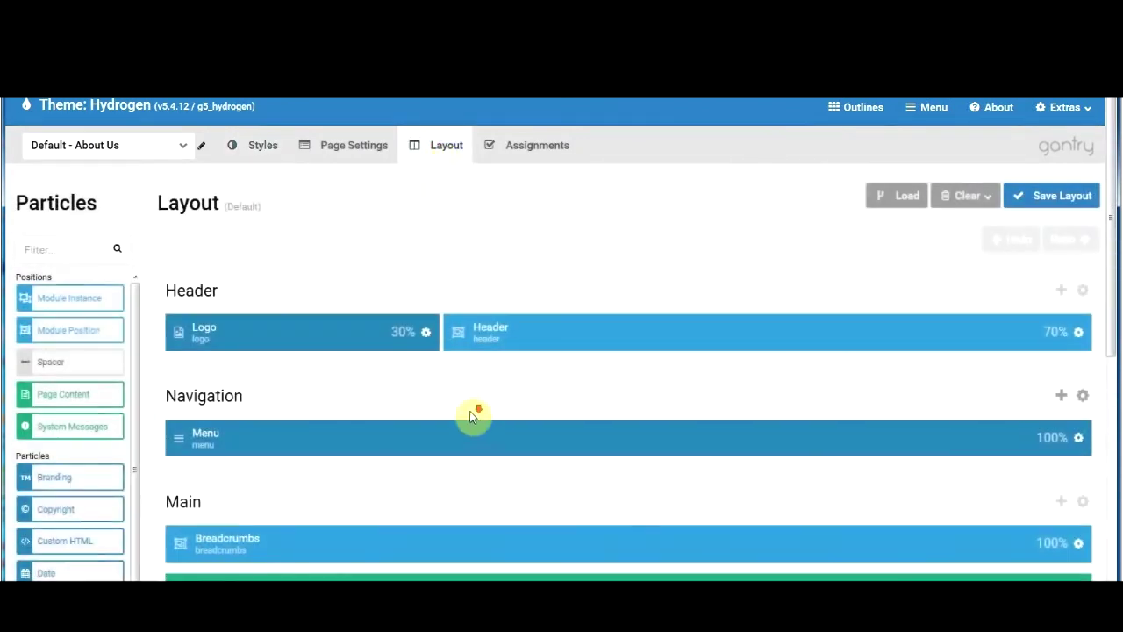
{"action": "scroll", "coordinate": [471, 407], "scroll_direction": "down", "scroll_amount": 3}
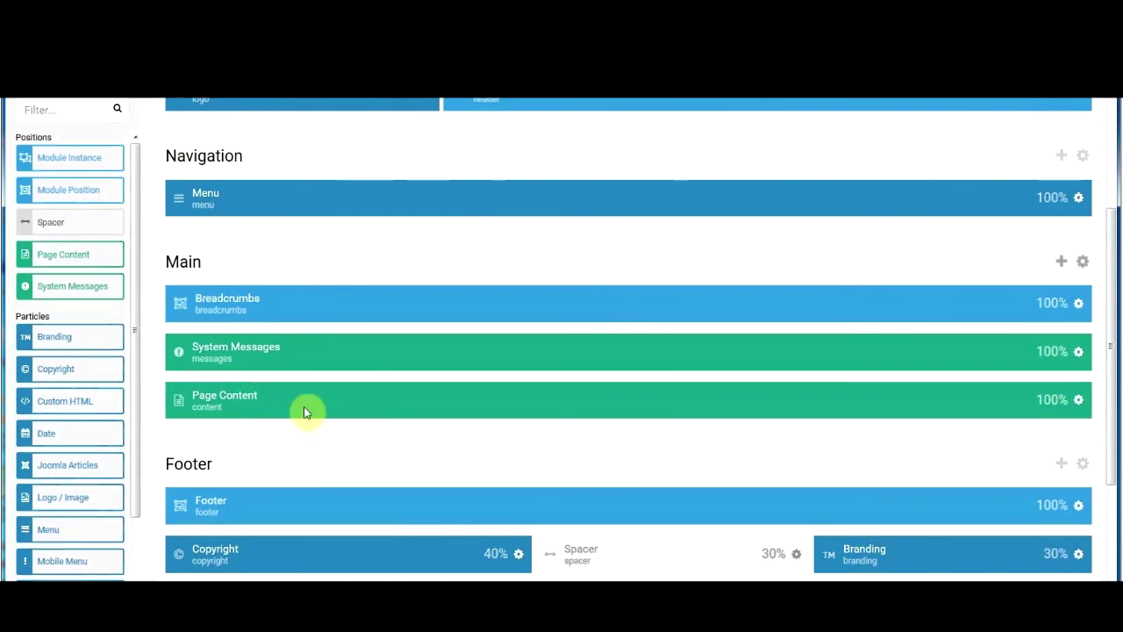
{"action": "scroll", "coordinate": [351, 459], "scroll_direction": "up", "scroll_amount": 3}
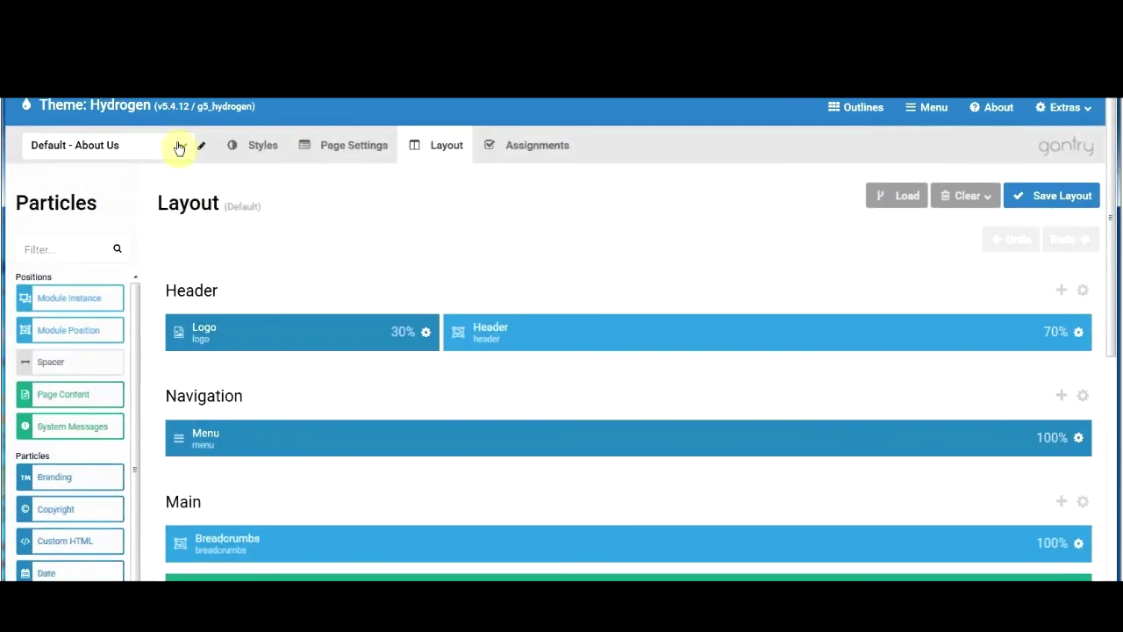
{"action": "left_click", "coordinate": [179, 147]}
{"action": "left_click", "coordinate": [85, 231]}
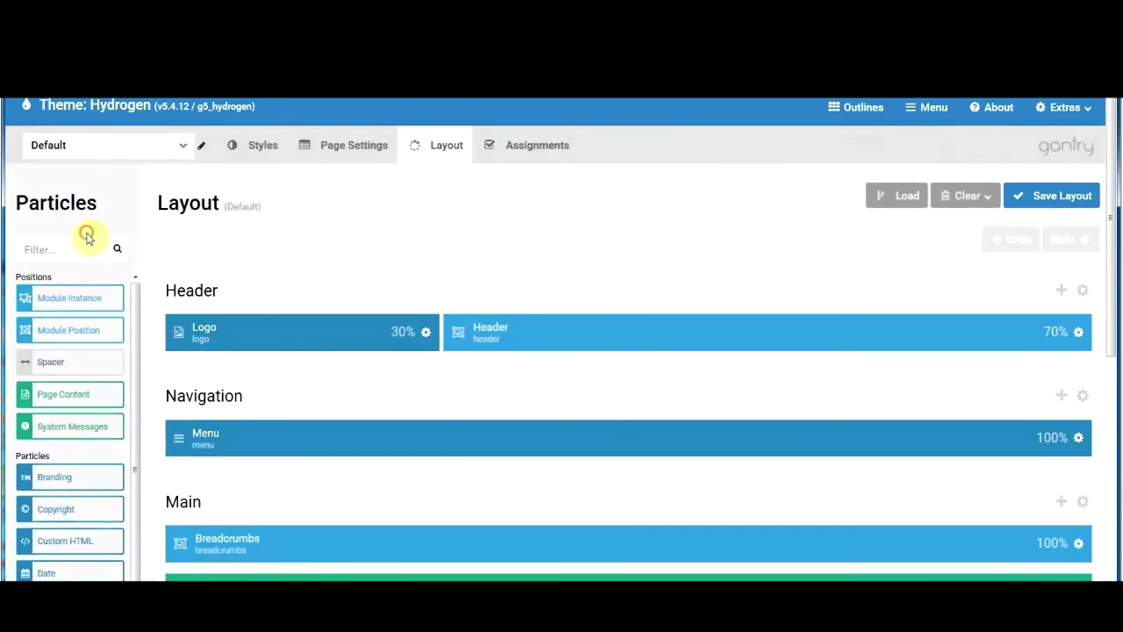
{"action": "scroll", "coordinate": [409, 412], "scroll_direction": "down", "scroll_amount": 2}
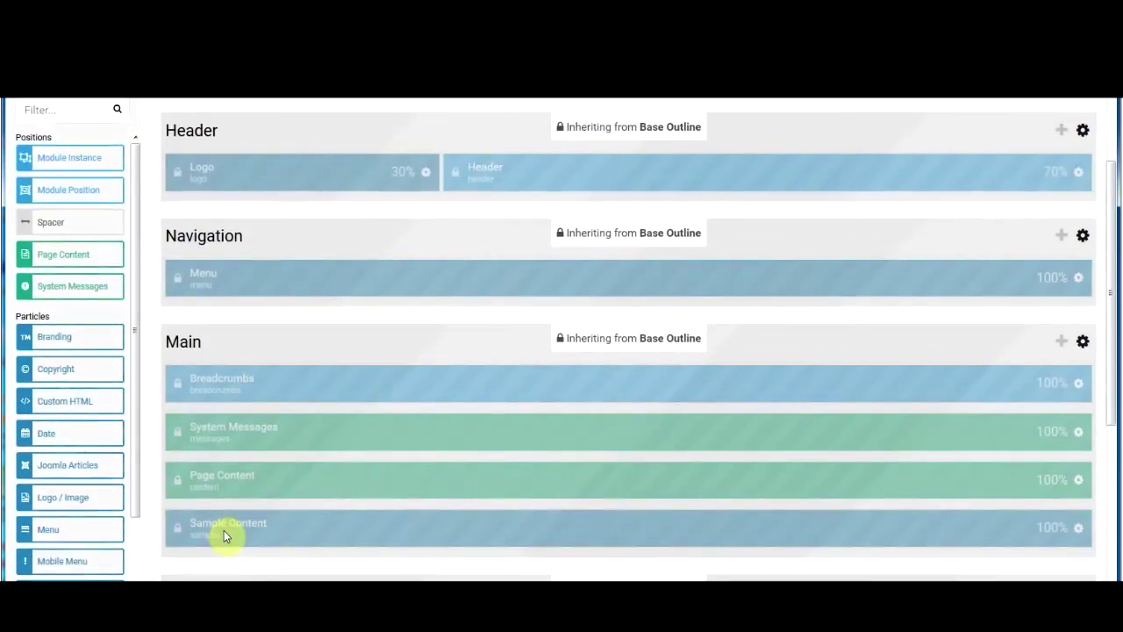
{"action": "scroll", "coordinate": [230, 518], "scroll_direction": "up", "scroll_amount": 2}
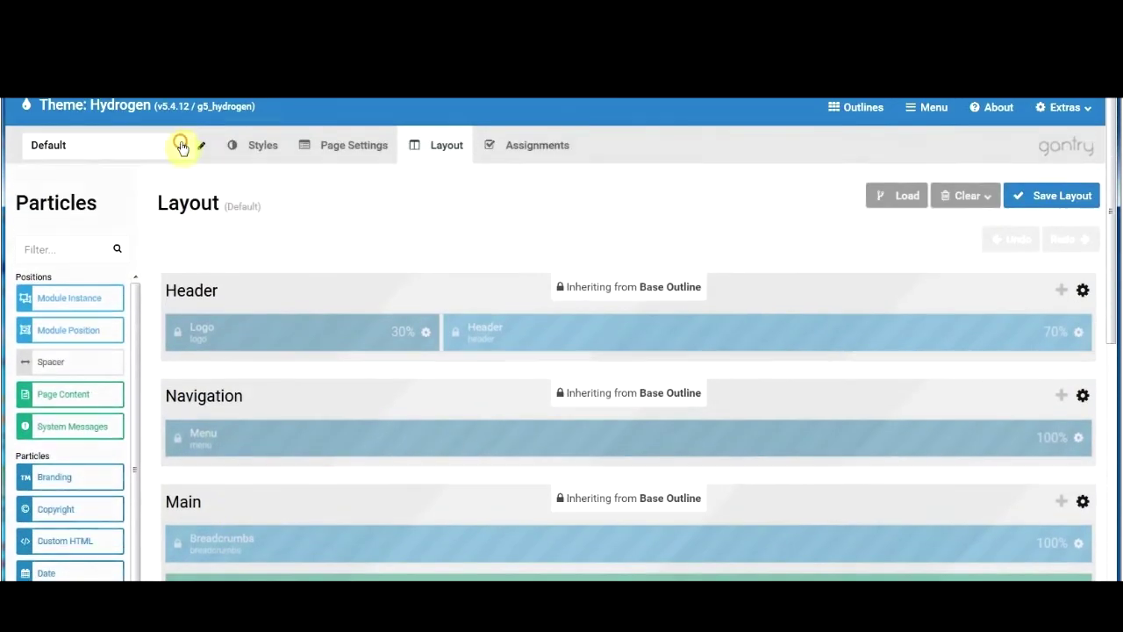
Check the Base Outline layout for the Sample Content particle and compare it with the Default - About Us layout.
{"action": "left_click", "coordinate": [181, 147]}
{"action": "left_click", "coordinate": [98, 184]}
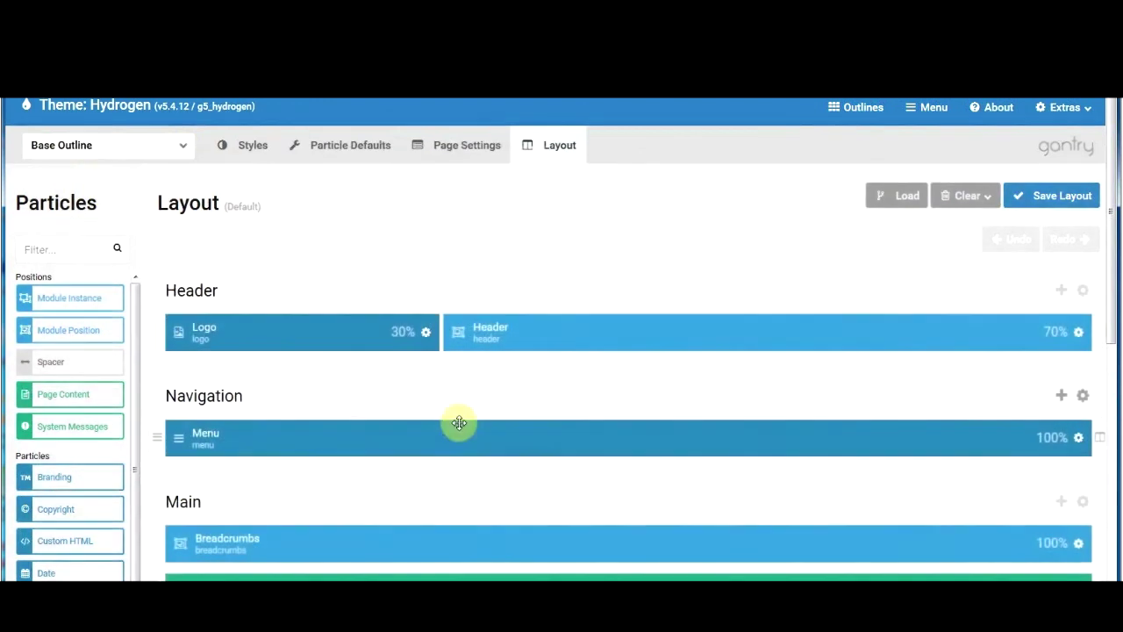
{"action": "scroll", "coordinate": [459, 423], "scroll_direction": "down", "scroll_amount": 4}
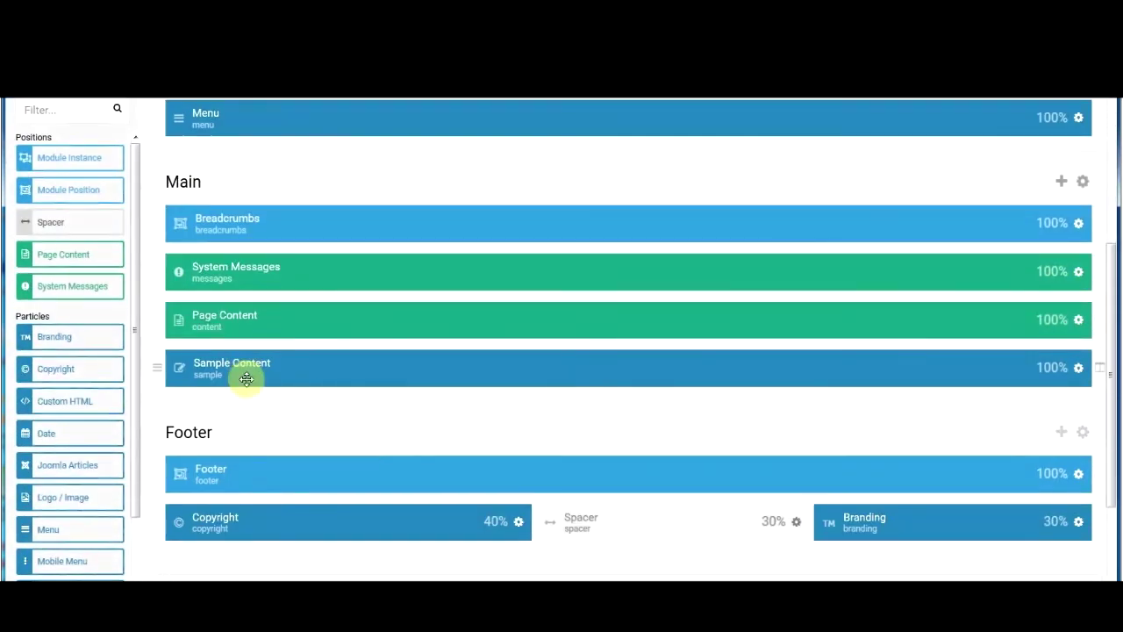
{"action": "scroll", "coordinate": [293, 363], "scroll_direction": "up", "scroll_amount": 4}
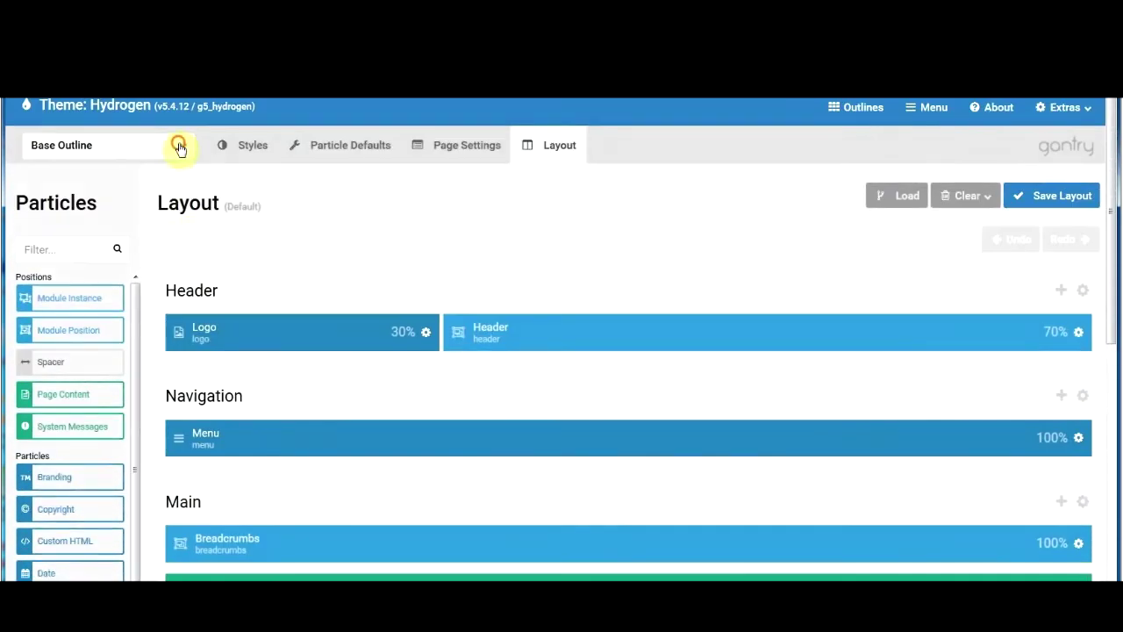
{"action": "left_click", "coordinate": [179, 146]}
{"action": "left_click", "coordinate": [79, 254]}
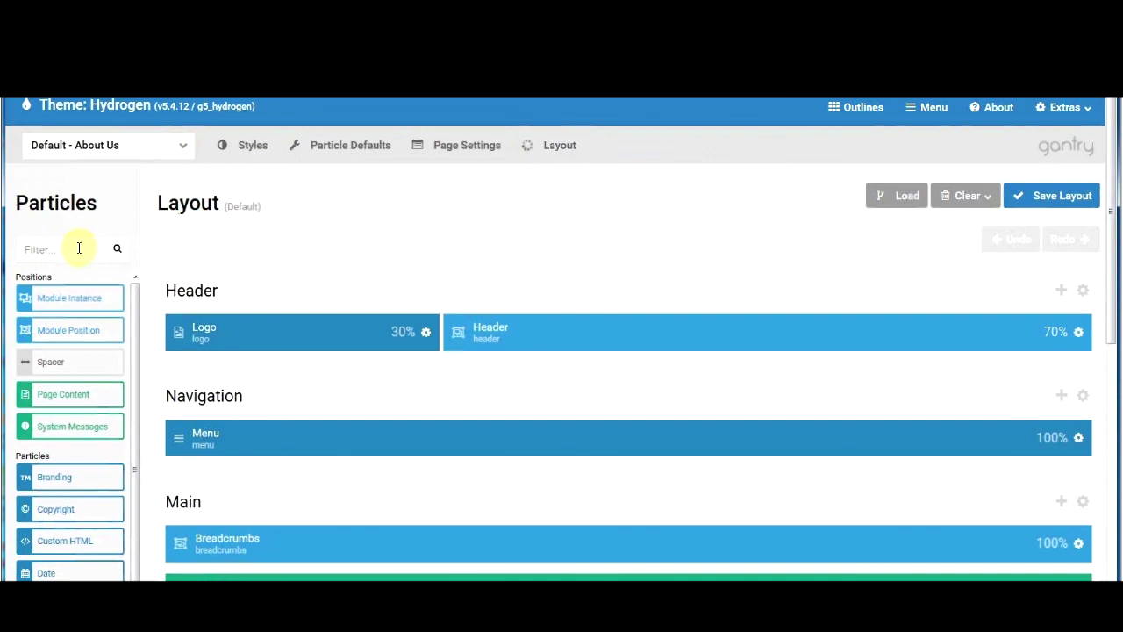
{"action": "scroll", "coordinate": [363, 494], "scroll_direction": "down", "scroll_amount": 4}
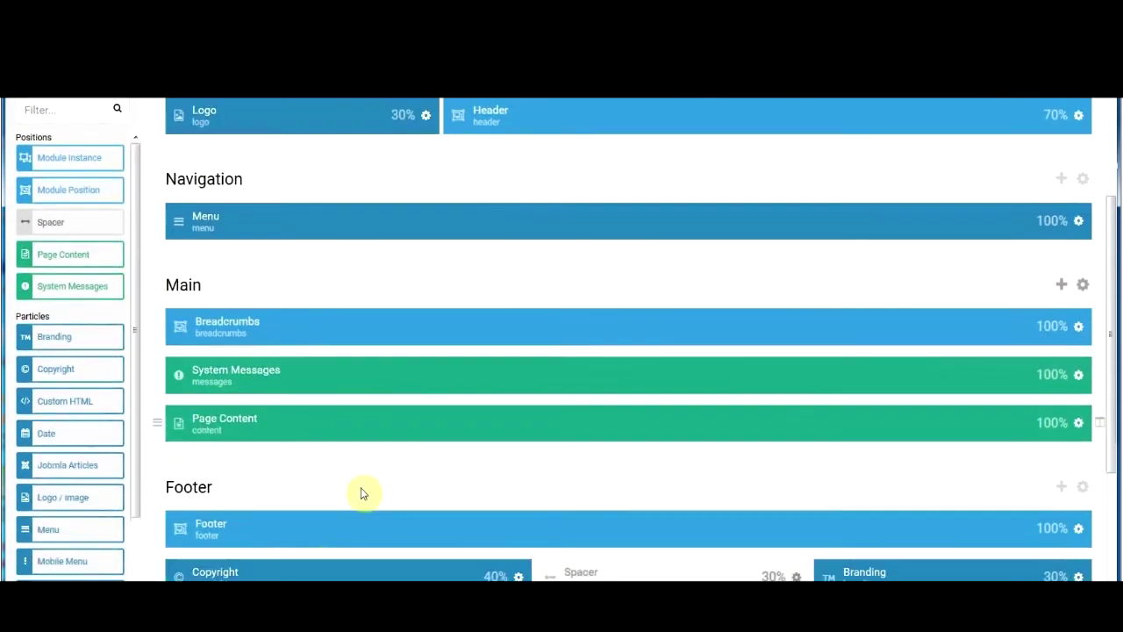
{"action": "scroll", "coordinate": [326, 406], "scroll_direction": "up", "scroll_amount": 2}
{"action": "scroll", "coordinate": [344, 340], "scroll_direction": "up", "scroll_amount": 2}
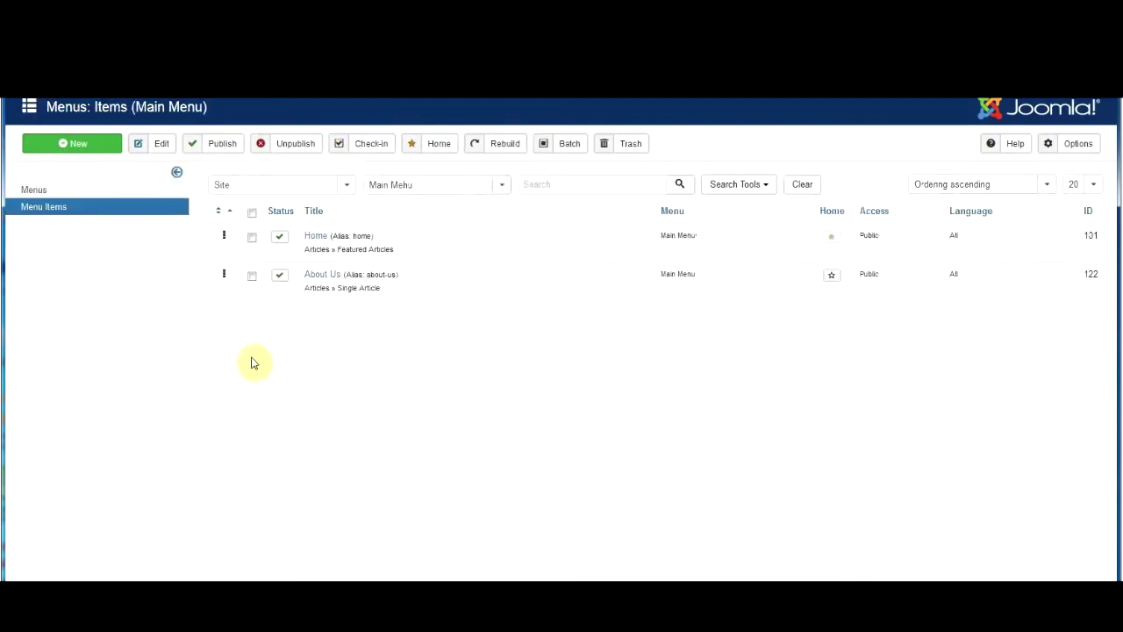
Set the About Us menu item's template style to Hydrogen - Default - About Us, then save and close it.
{"action": "left_click", "coordinate": [327, 282]}
{"action": "left_click", "coordinate": [275, 390]}
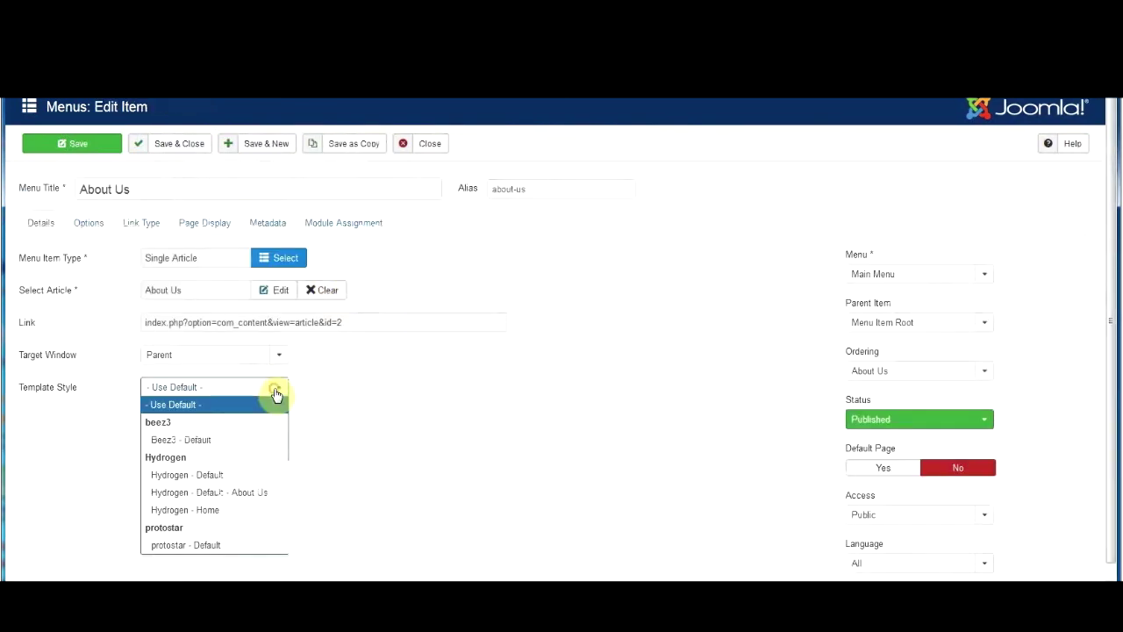
{"action": "left_click", "coordinate": [228, 500]}
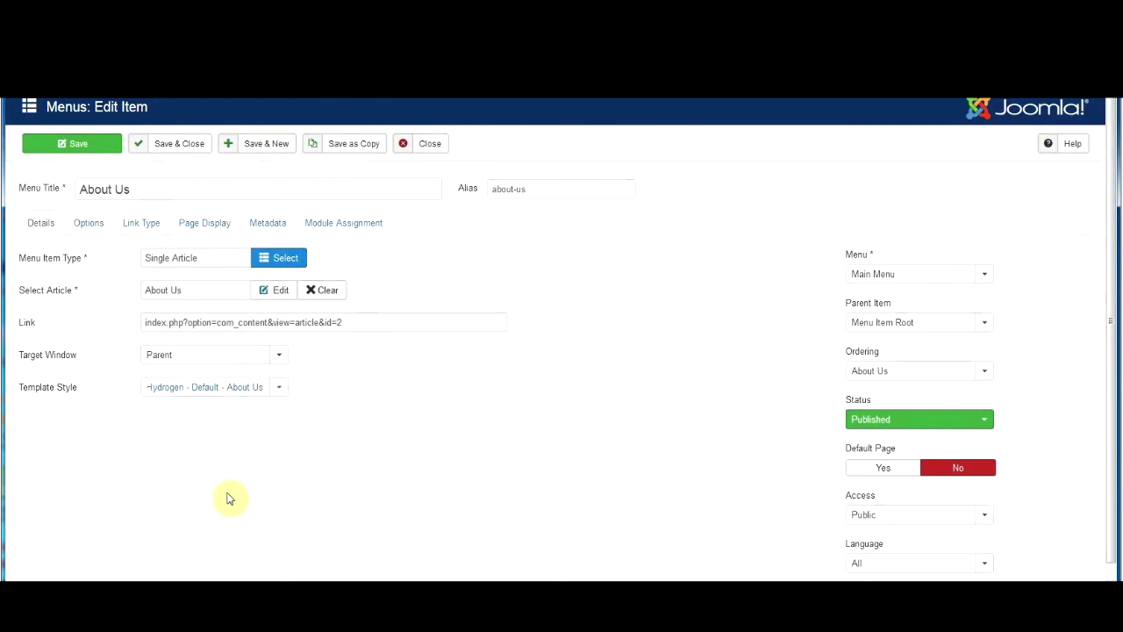
{"action": "left_click", "coordinate": [178, 146]}
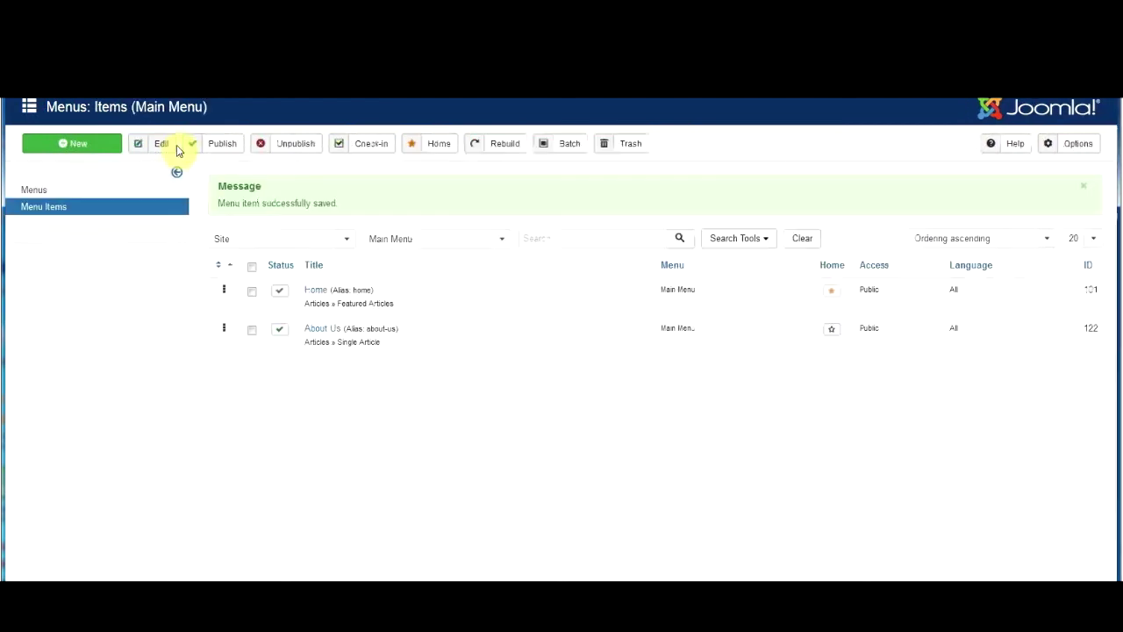
Open the site template styles list to check the page assignments, and view the About Us page on the site.
{"action": "left_click", "coordinate": [364, 99]}
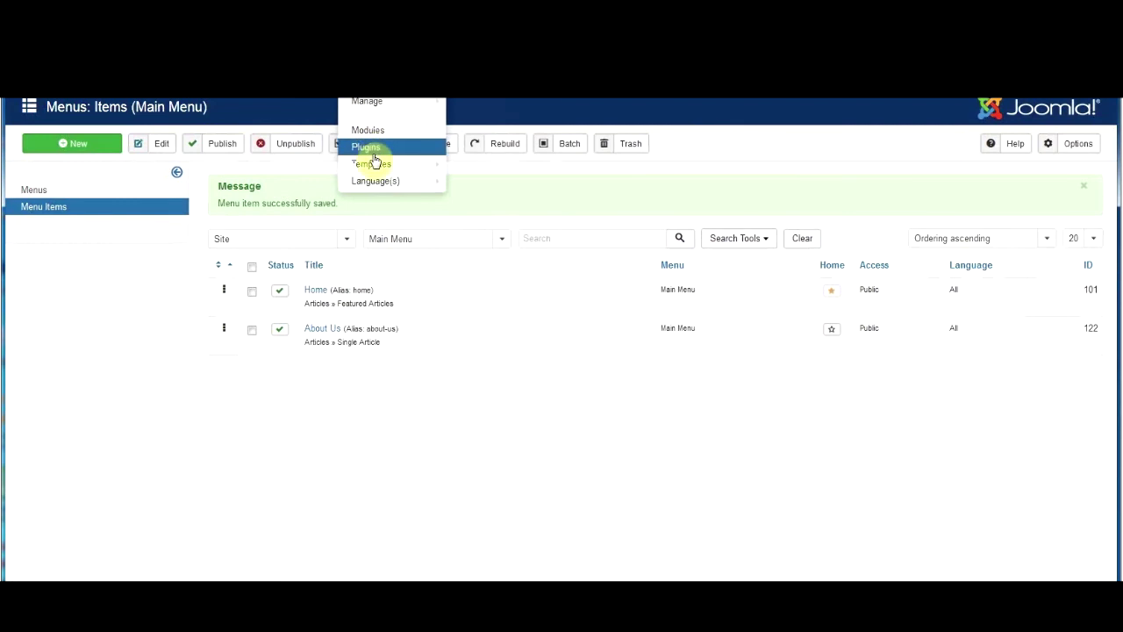
{"action": "mouse_move", "coordinate": [386, 164]}
{"action": "left_click", "coordinate": [499, 170]}
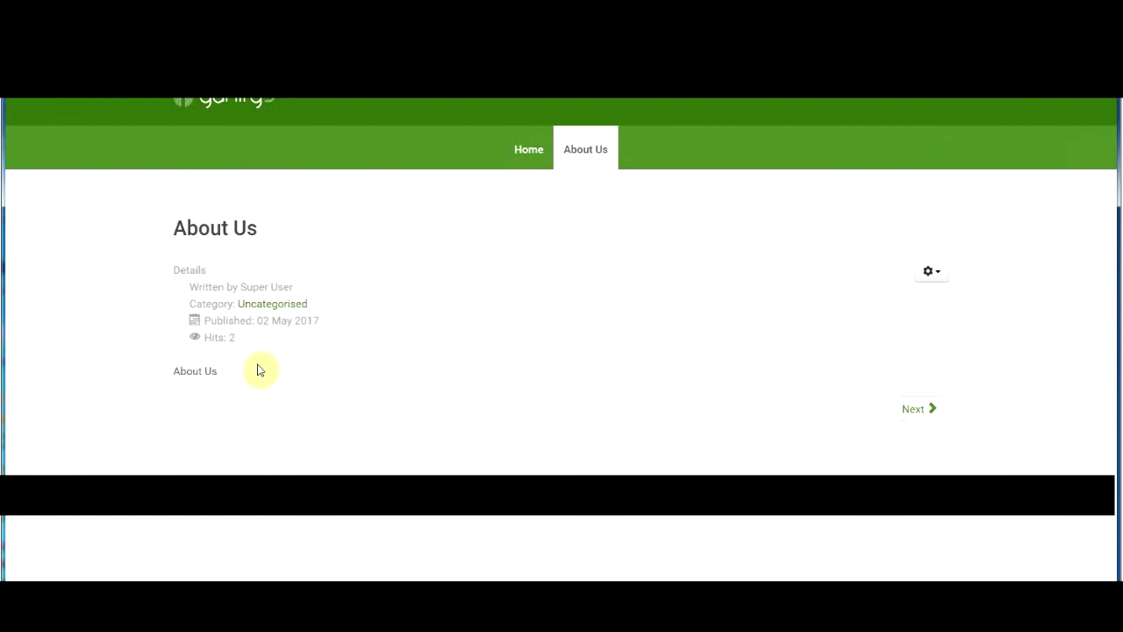
Go back to the Joomla administration from the About Us page and reopen the Gantry 5 Hydrogen theme.
{"action": "key", "text": "ctrl+Tab"}
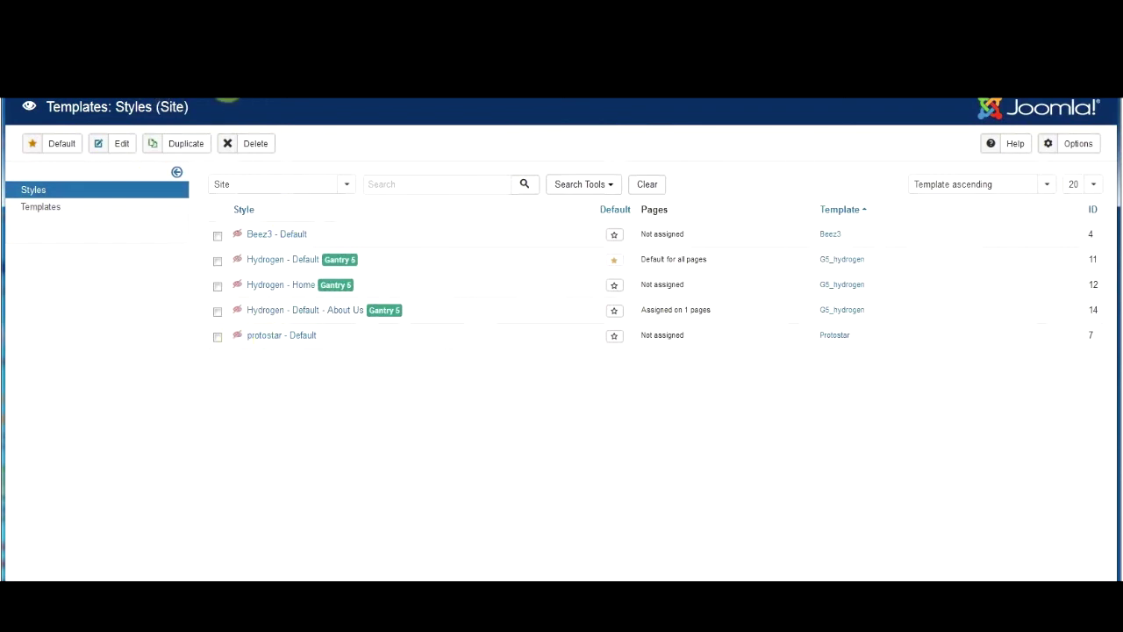
{"action": "left_click", "coordinate": [226, 98]}
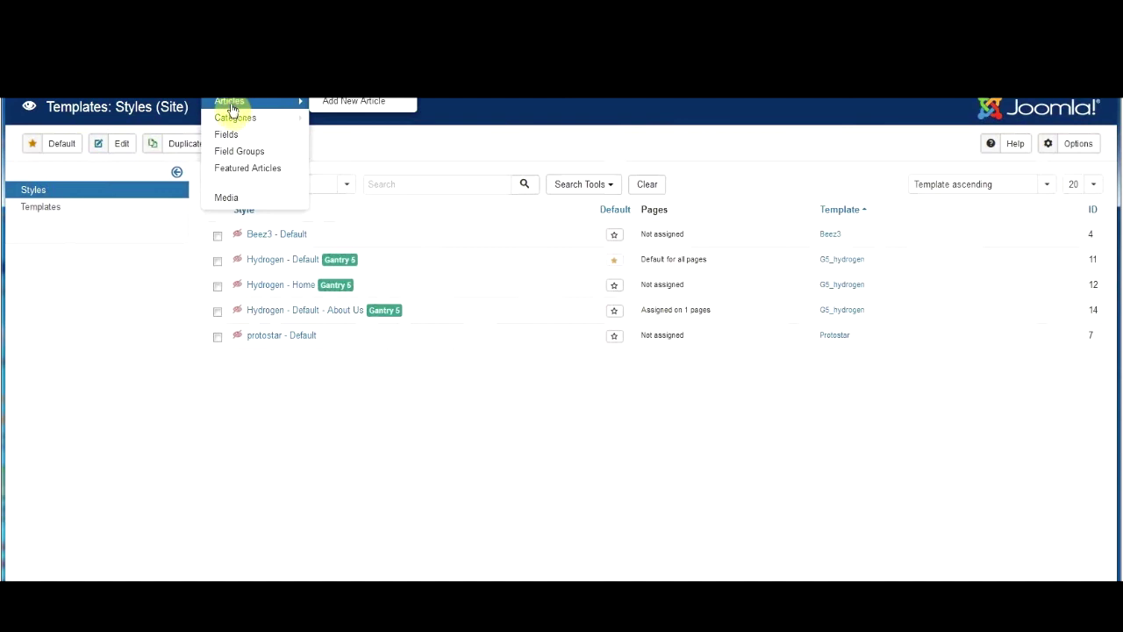
{"action": "left_click", "coordinate": [94, 100]}
{"action": "left_click", "coordinate": [289, 100]}
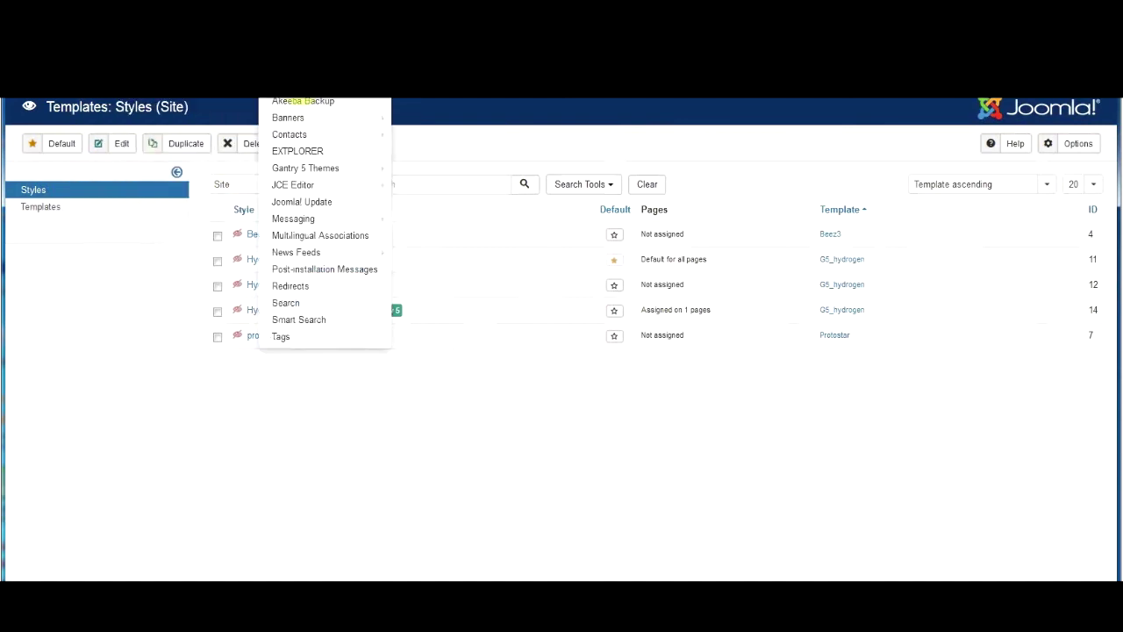
{"action": "mouse_move", "coordinate": [307, 175]}
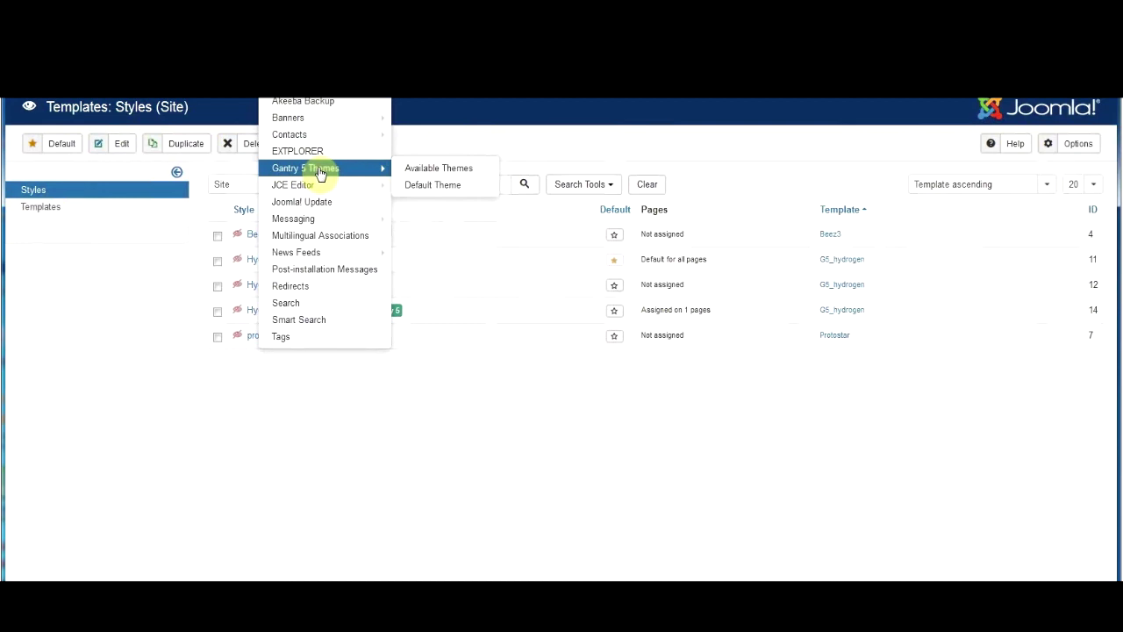
{"action": "left_click", "coordinate": [316, 175]}
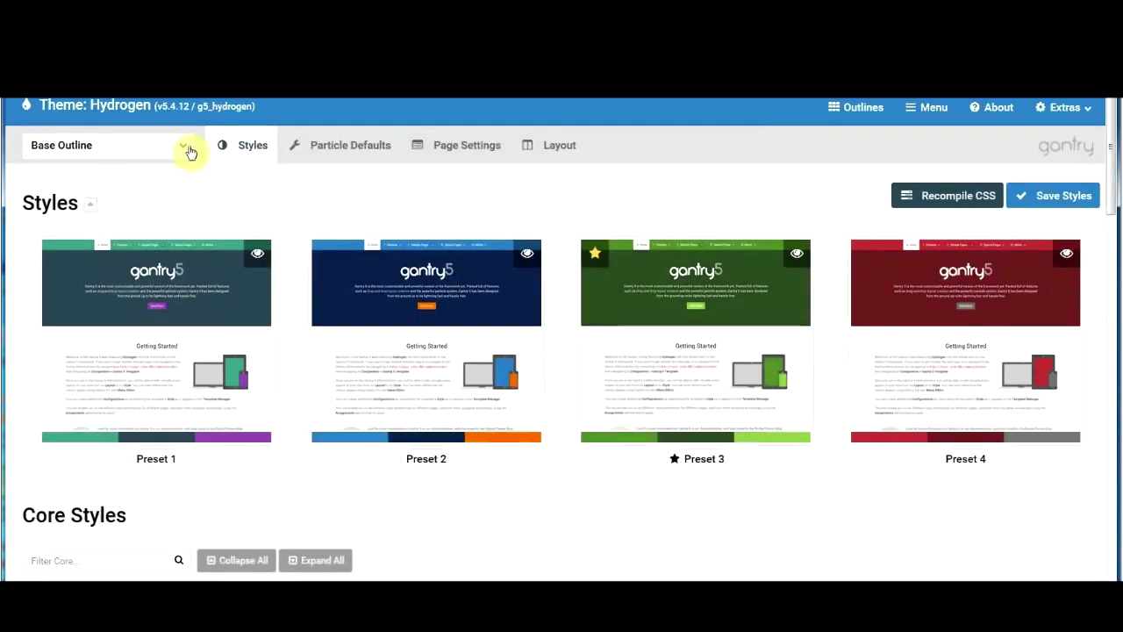
Open the Base Outline layout and review the particles in its Header, Navigation and Main sections.
{"action": "left_click", "coordinate": [559, 145]}
{"action": "scroll", "coordinate": [366, 381], "scroll_direction": "down", "scroll_amount": 3}
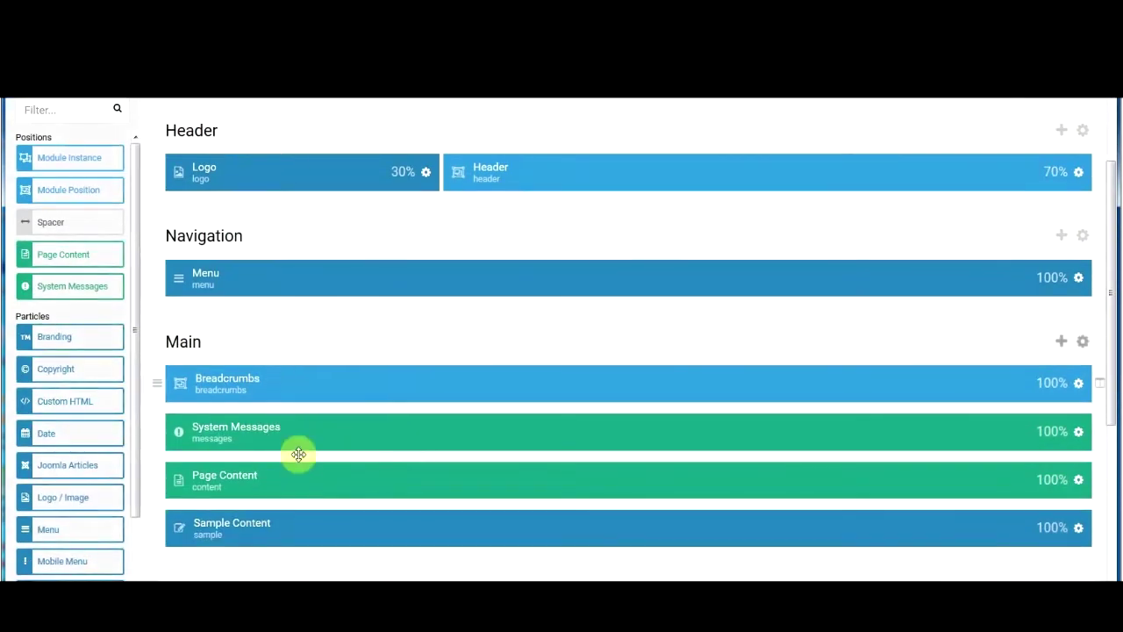
{"action": "scroll", "coordinate": [296, 459], "scroll_direction": "down", "scroll_amount": 3}
{"action": "scroll", "coordinate": [303, 460], "scroll_direction": "up", "scroll_amount": 3}
{"action": "scroll", "coordinate": [304, 454], "scroll_direction": "up", "scroll_amount": 3}
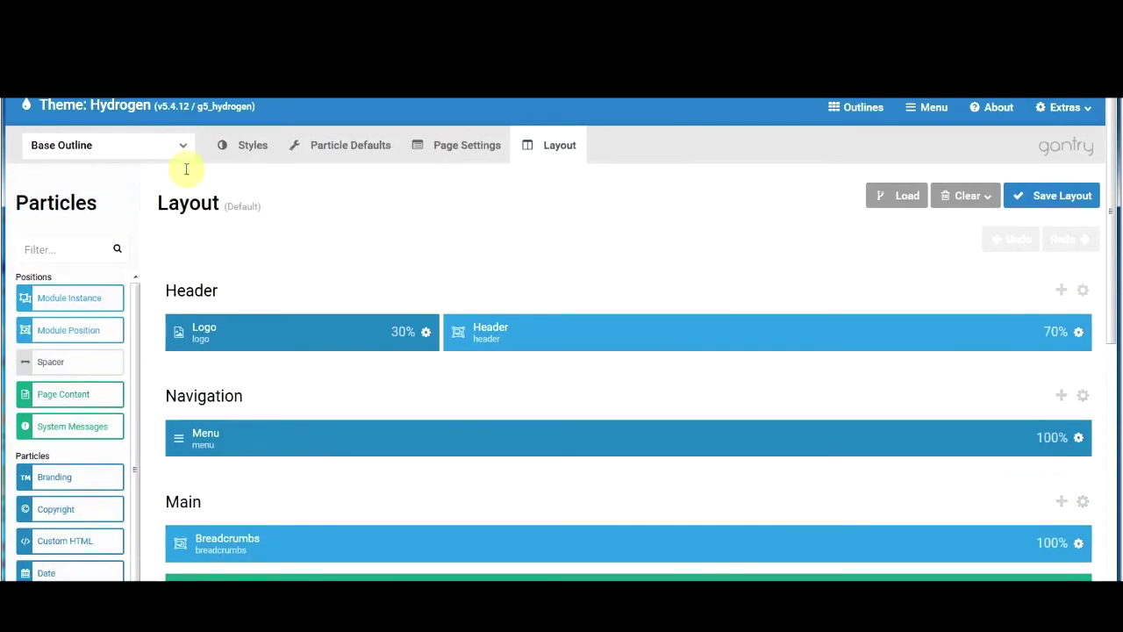
Switch to the Home outline and examine its layout sections from Header down to Footer.
{"action": "left_click", "coordinate": [183, 145]}
{"action": "left_click", "coordinate": [88, 273]}
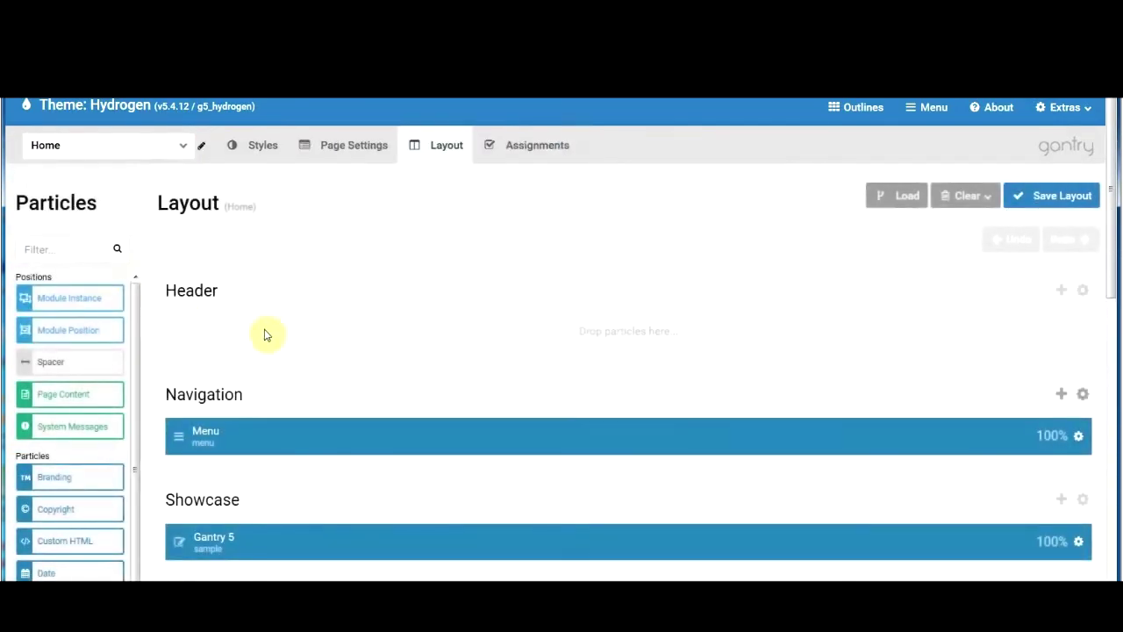
{"action": "scroll", "coordinate": [314, 427], "scroll_direction": "down", "scroll_amount": 1}
{"action": "scroll", "coordinate": [316, 435], "scroll_direction": "down", "scroll_amount": 3}
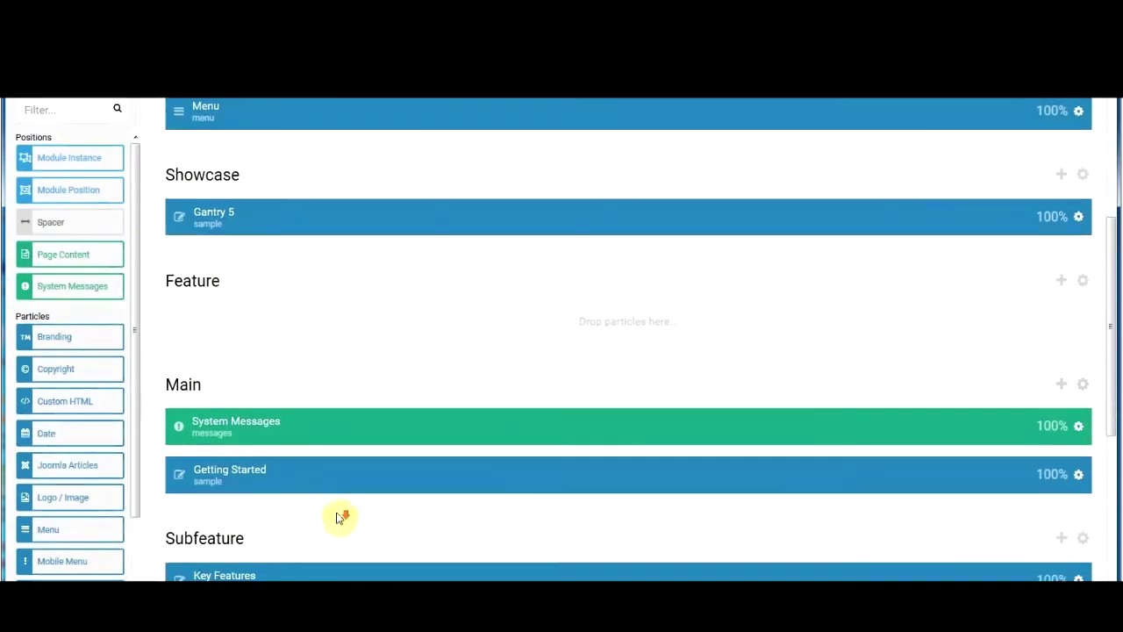
{"action": "scroll", "coordinate": [298, 421], "scroll_direction": "down", "scroll_amount": 3}
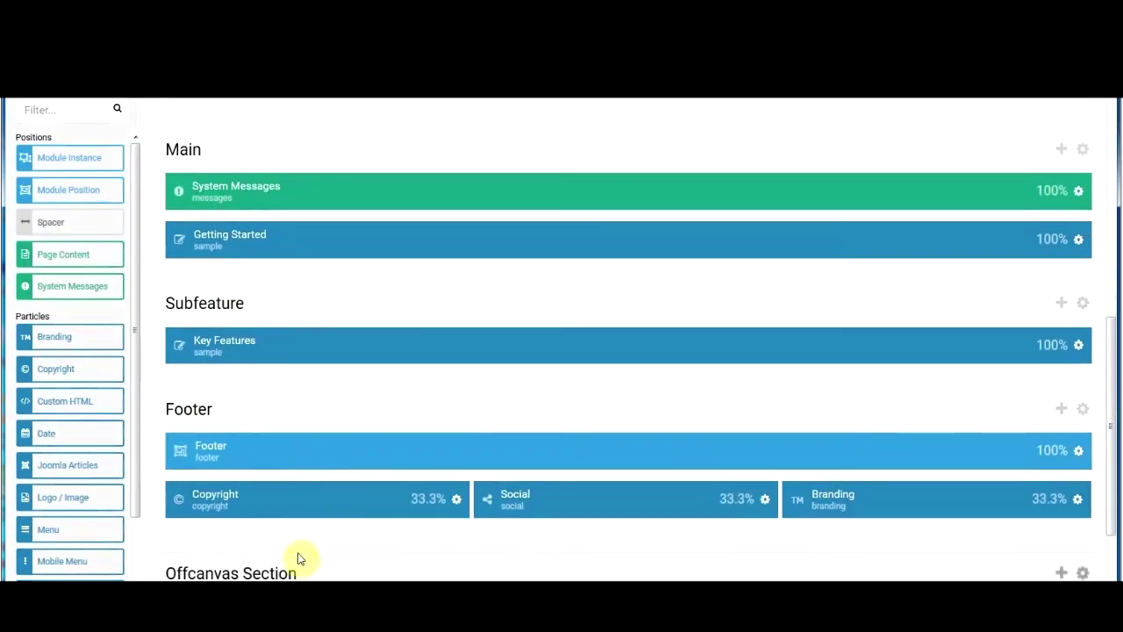
{"action": "scroll", "coordinate": [303, 556], "scroll_direction": "up", "scroll_amount": 4}
{"action": "scroll", "coordinate": [307, 523], "scroll_direction": "up", "scroll_amount": 3}
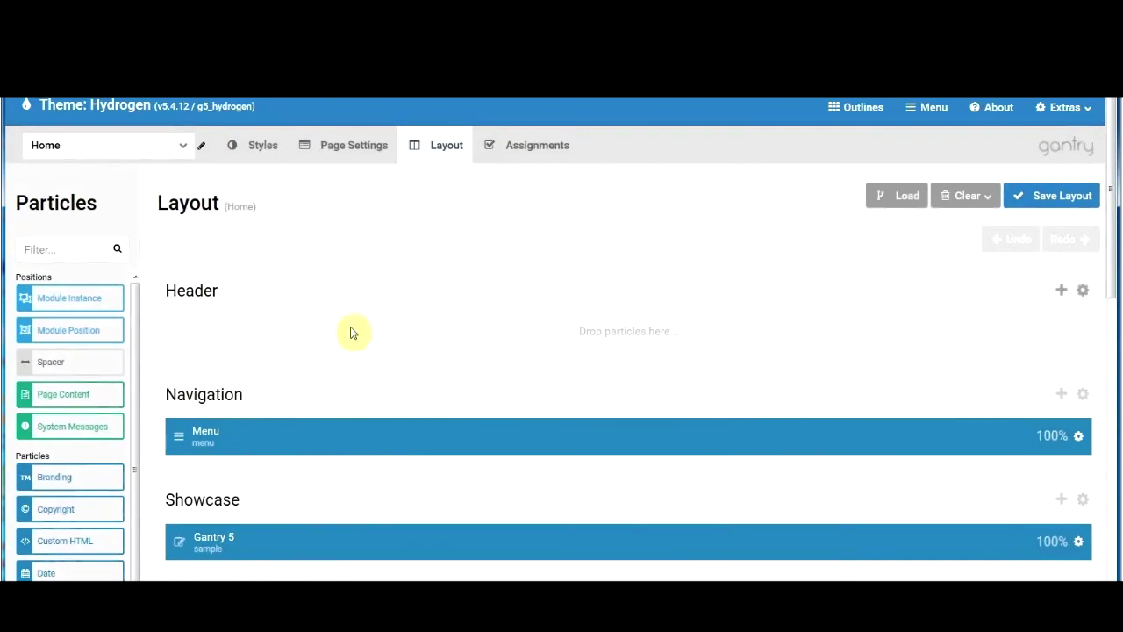
{"action": "left_click", "coordinate": [858, 117]}
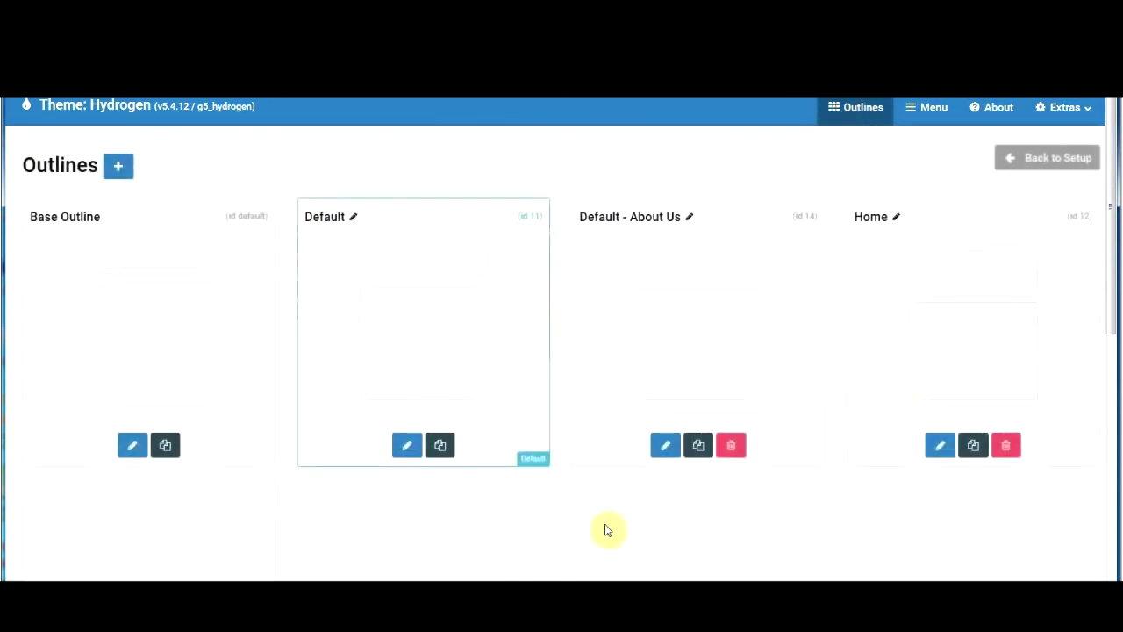
{"action": "scroll", "coordinate": [531, 454], "scroll_direction": "down", "scroll_amount": 1}
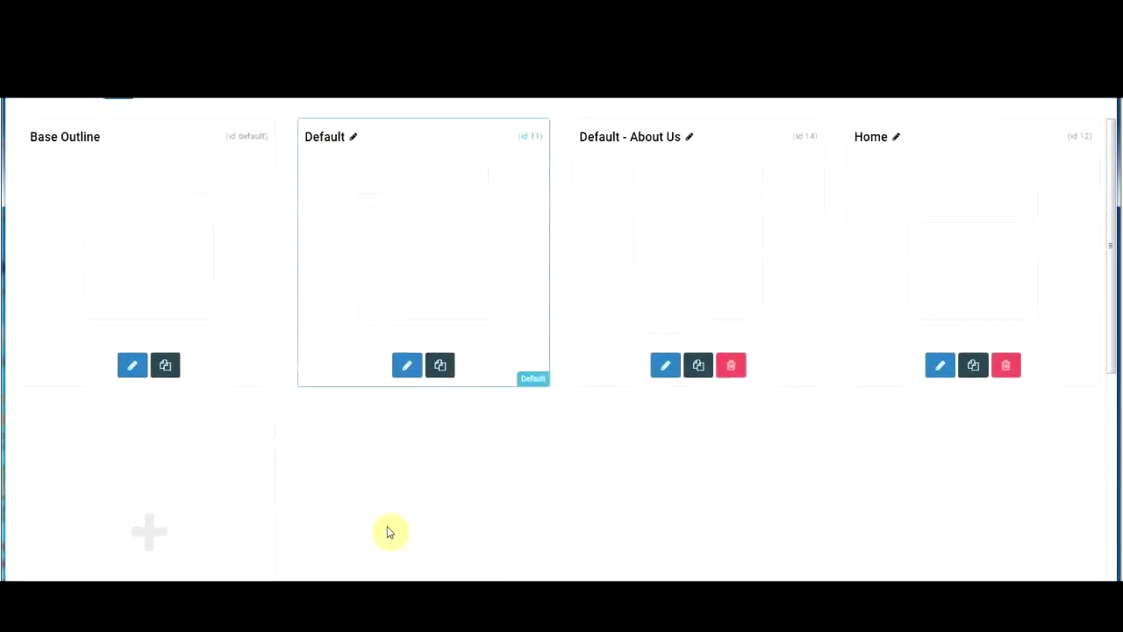
{"action": "left_click", "coordinate": [159, 525]}
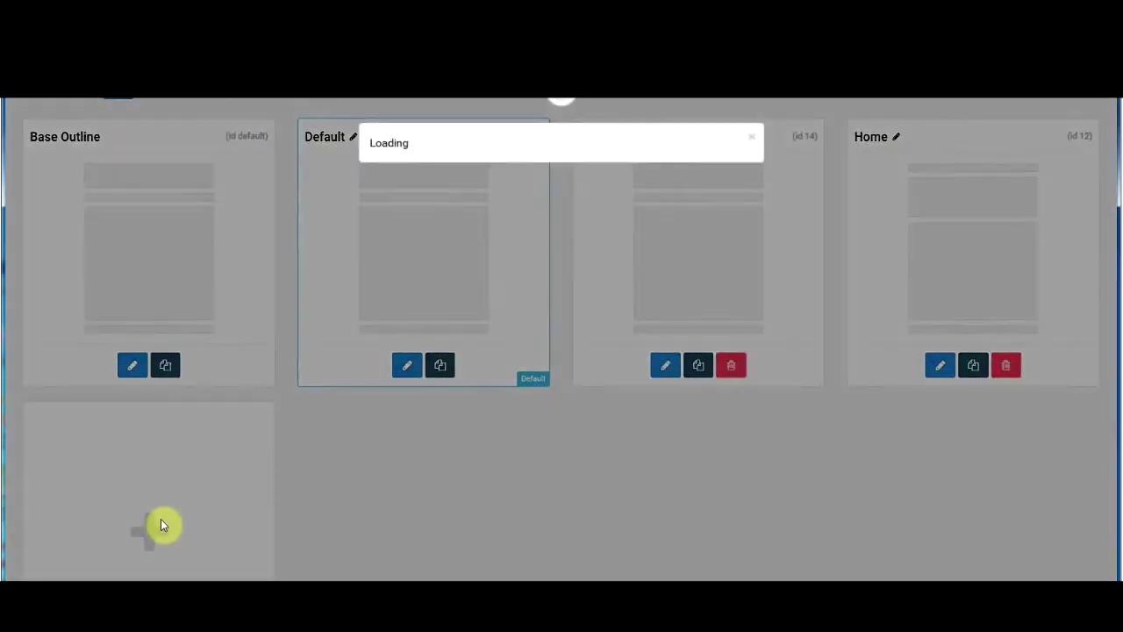
{"action": "left_click", "coordinate": [544, 265]}
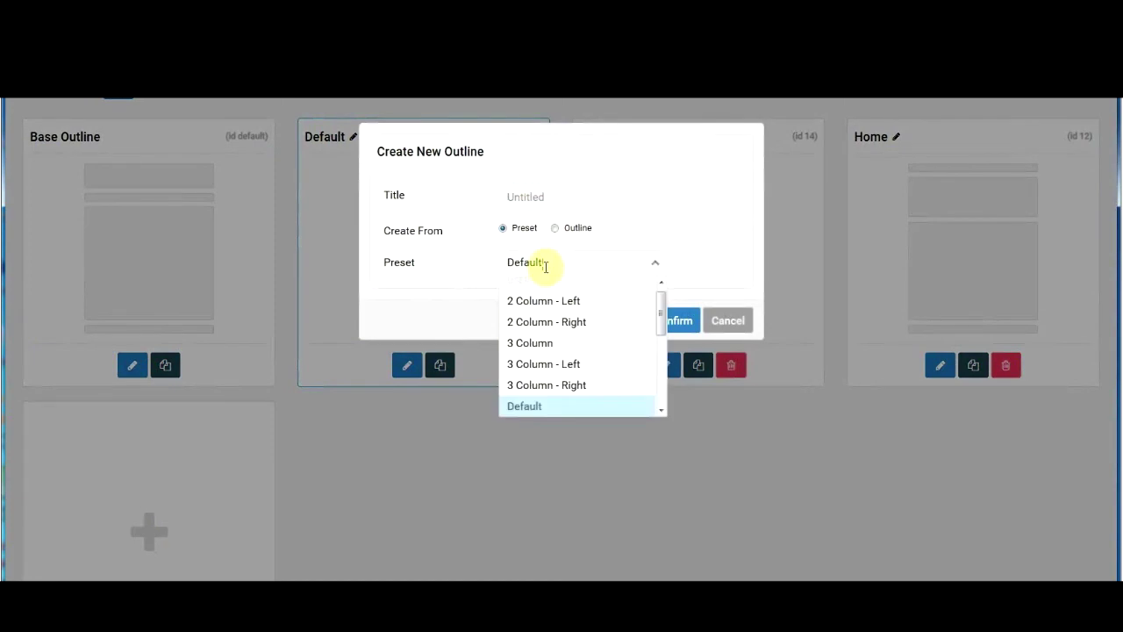
{"action": "left_click_drag", "start_coordinate": [664, 306], "coordinate": [664, 342]}
{"action": "left_click", "coordinate": [570, 342]}
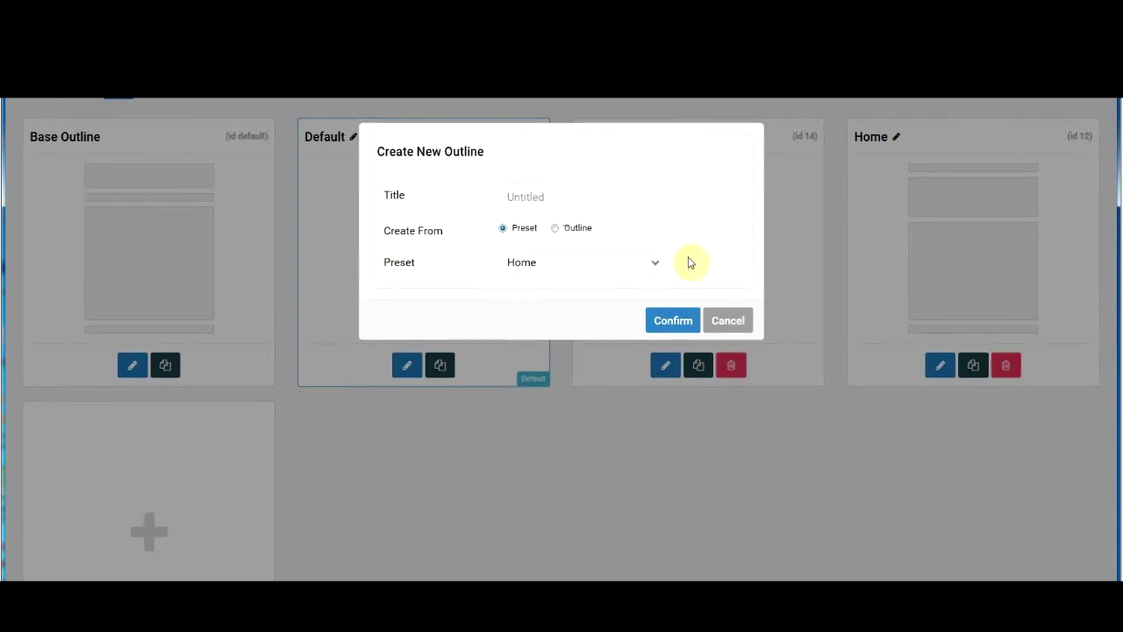
{"action": "left_click", "coordinate": [728, 322]}
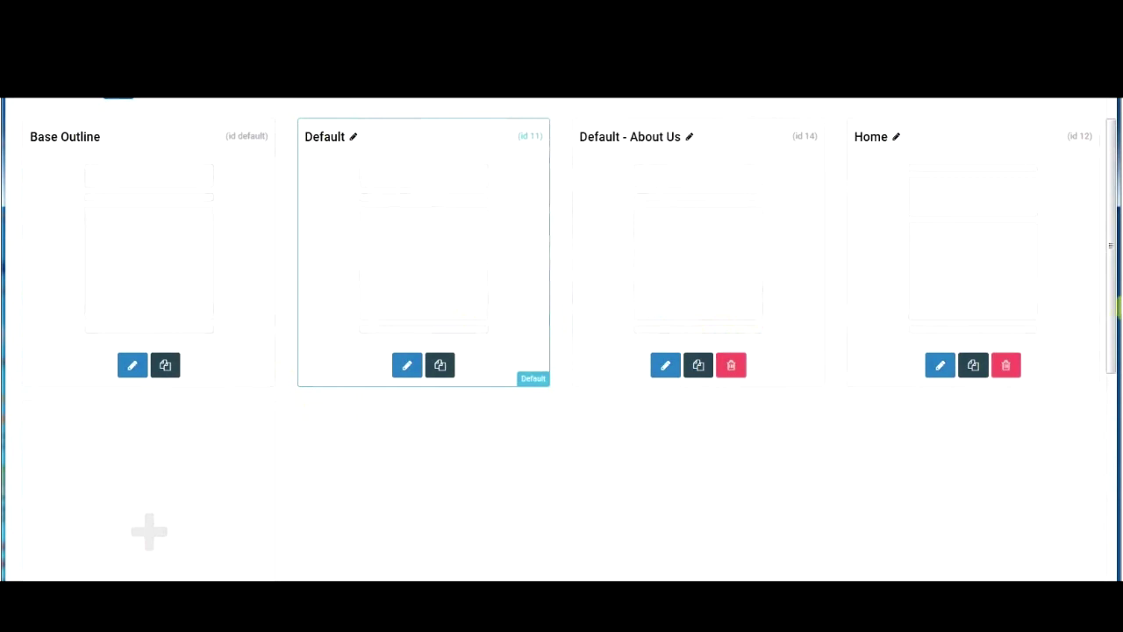
{"action": "scroll", "coordinate": [1116, 263], "scroll_direction": "up", "scroll_amount": 1}
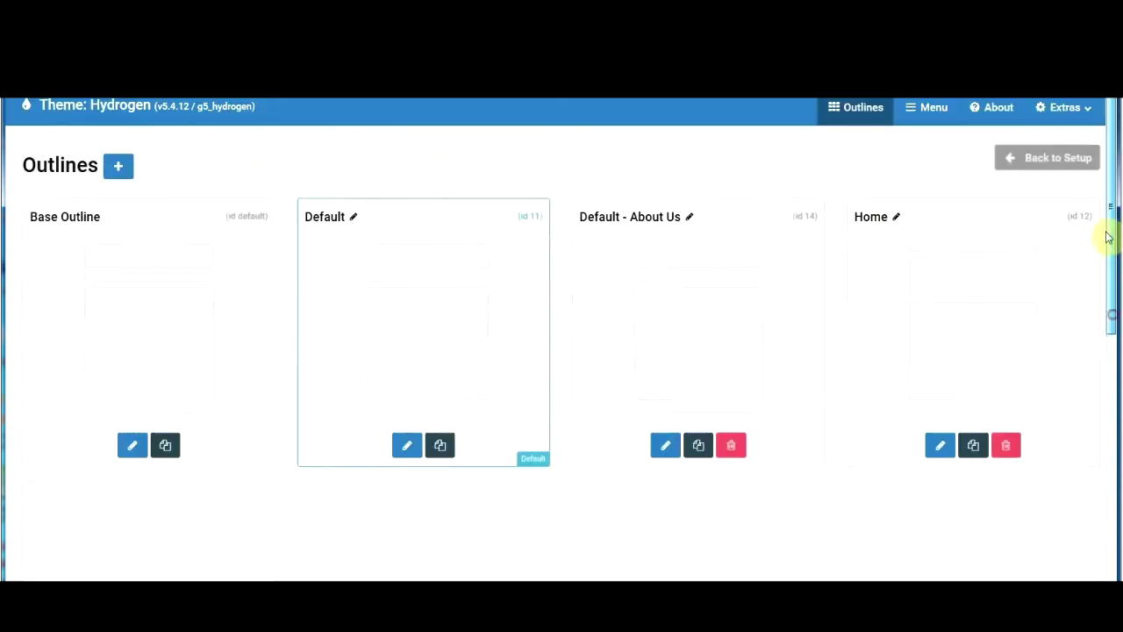
Open the site template styles list and make Hydrogen - Home the default style.
{"action": "left_click", "coordinate": [355, 99]}
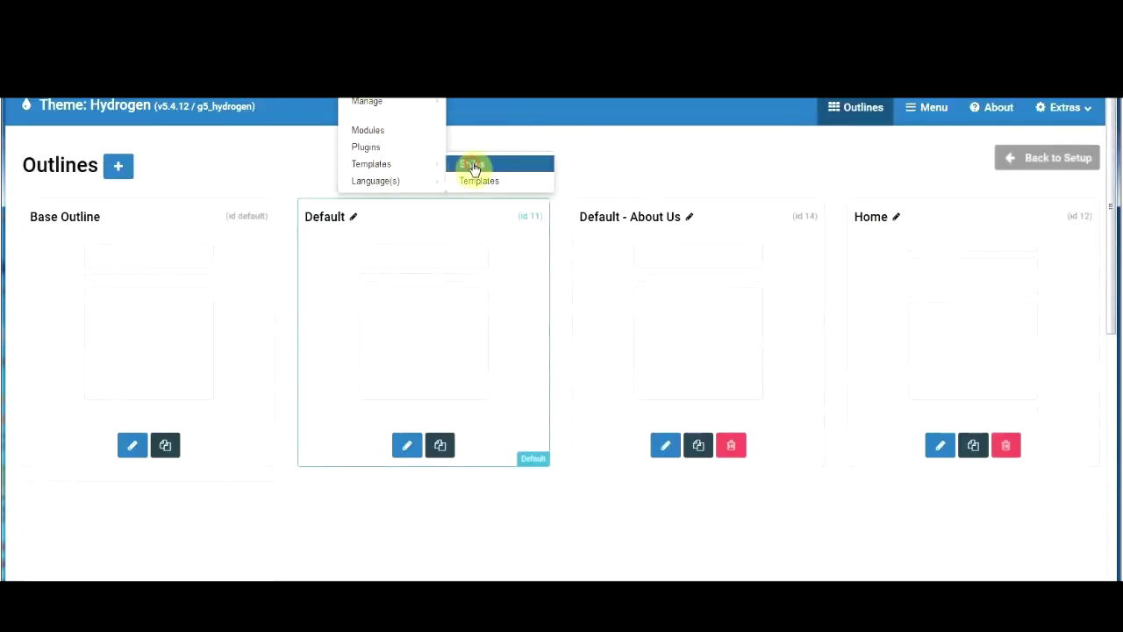
{"action": "left_click", "coordinate": [471, 170]}
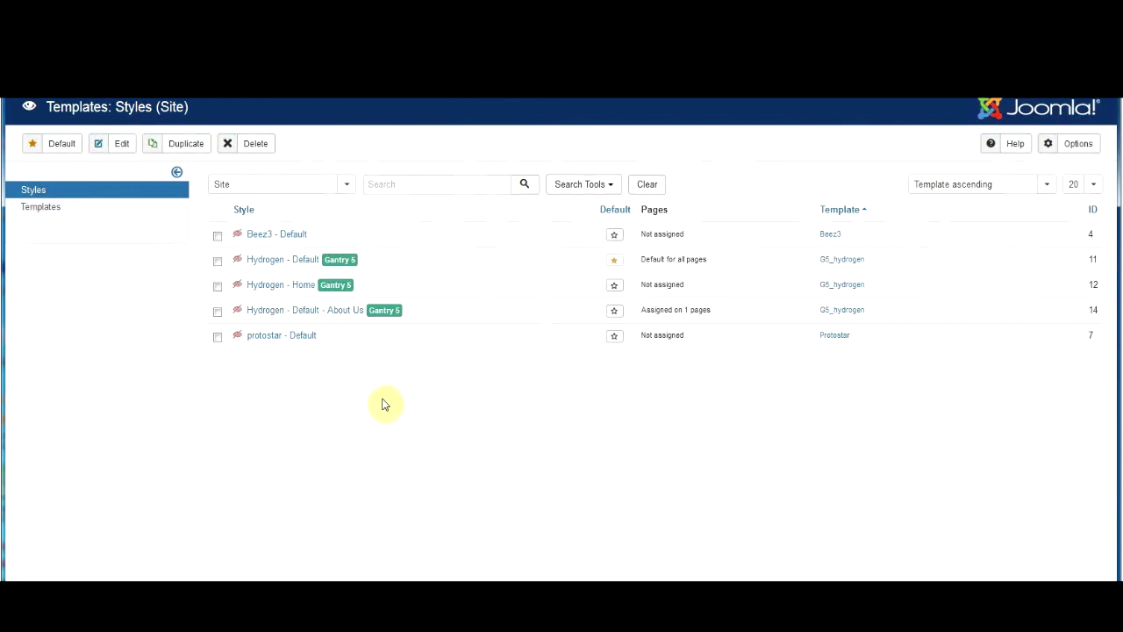
{"action": "left_click", "coordinate": [615, 290]}
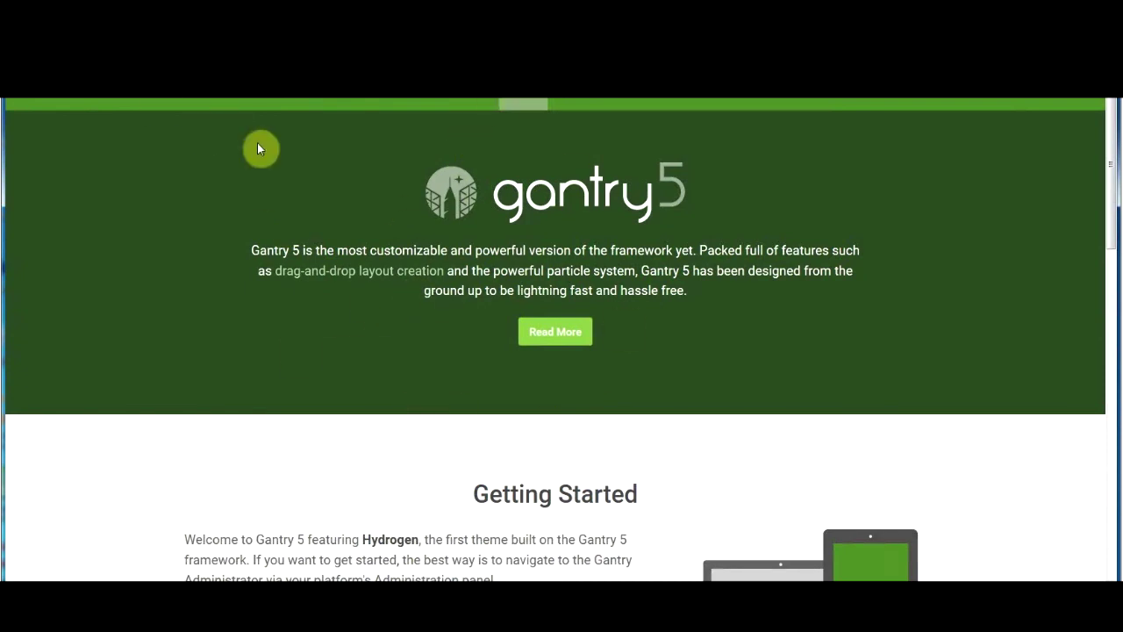
Review the site's front page through its Getting Started and Key Features sections to check the Home outline's content.
{"action": "scroll", "coordinate": [261, 308], "scroll_direction": "down", "scroll_amount": 3}
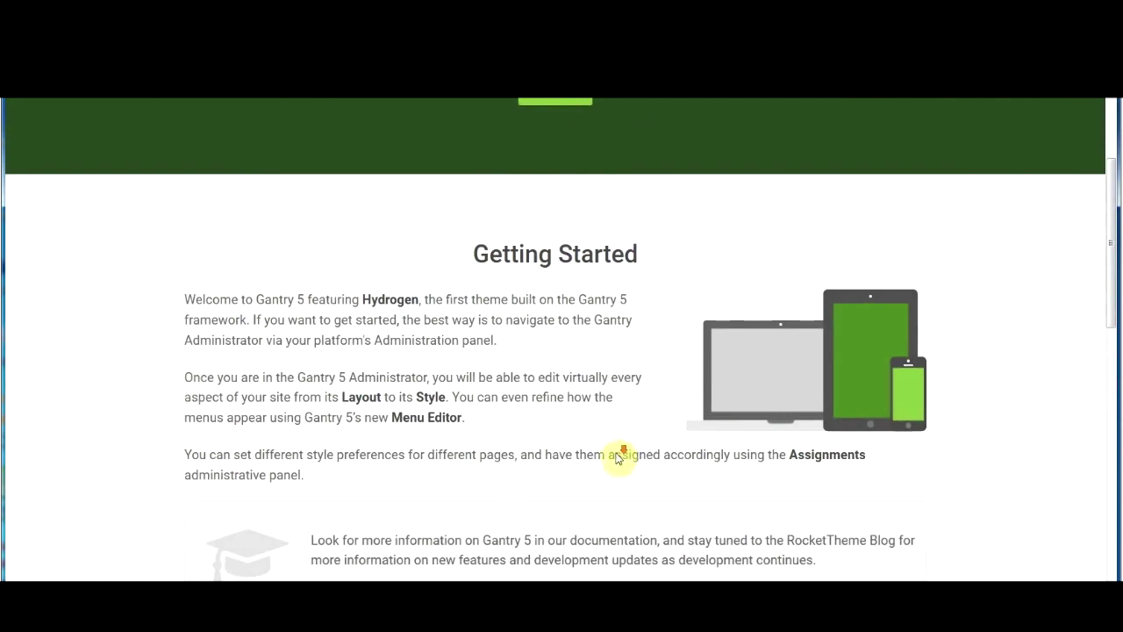
{"action": "scroll", "coordinate": [619, 457], "scroll_direction": "down", "scroll_amount": 4}
{"action": "scroll", "coordinate": [433, 559], "scroll_direction": "down", "scroll_amount": 3}
{"action": "scroll", "coordinate": [431, 558], "scroll_direction": "down", "scroll_amount": 3}
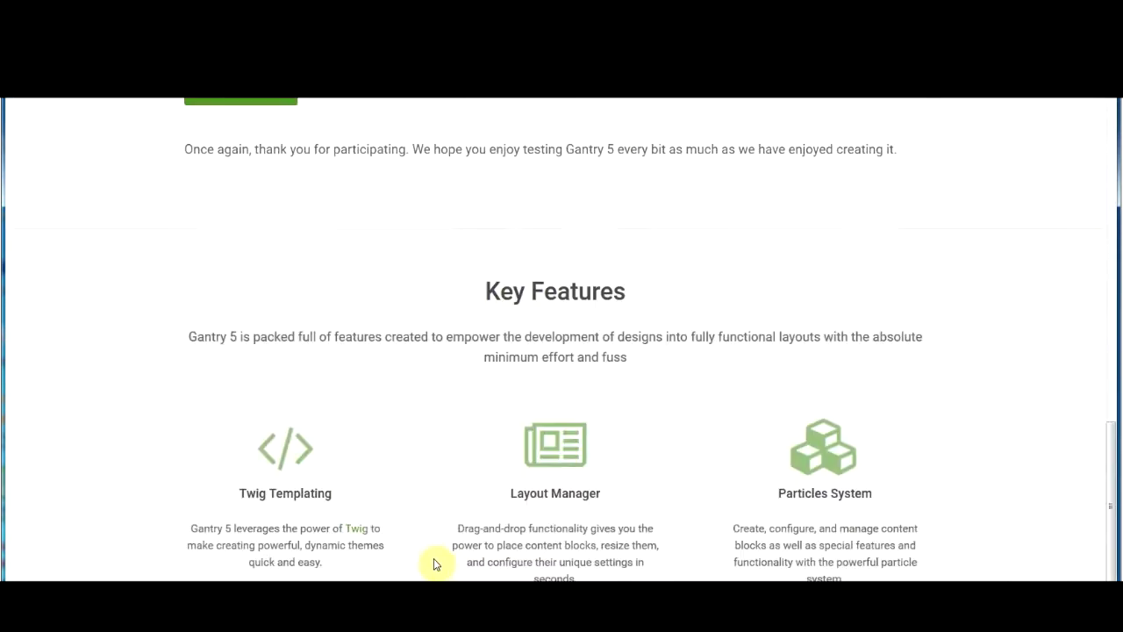
{"action": "scroll", "coordinate": [432, 547], "scroll_direction": "down", "scroll_amount": 1}
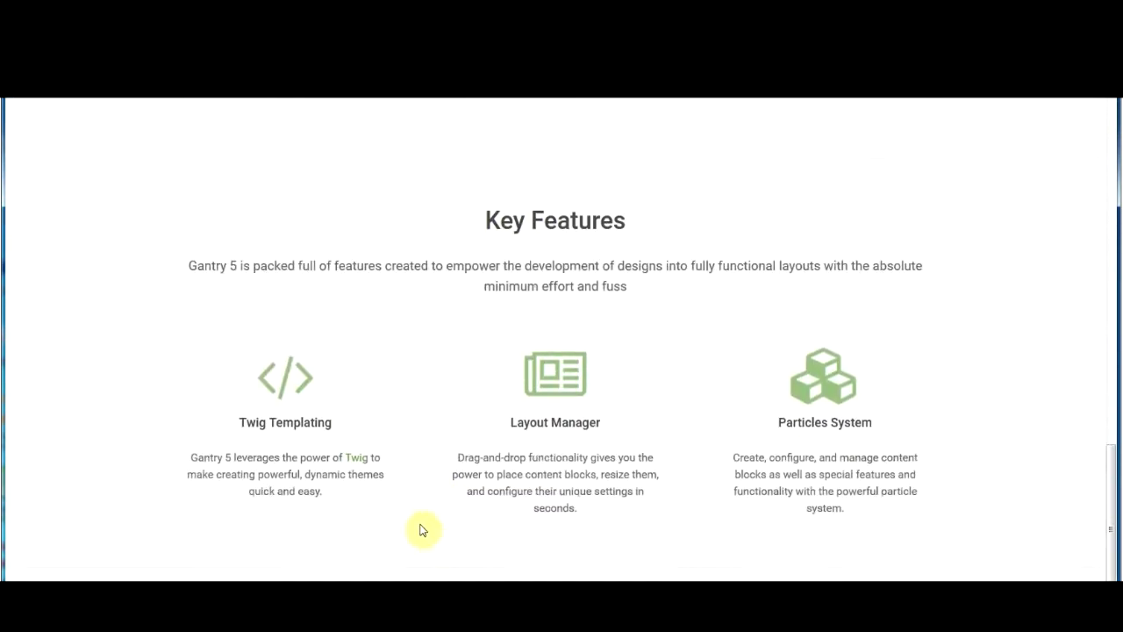
{"action": "scroll", "coordinate": [422, 526], "scroll_direction": "up", "scroll_amount": 14}
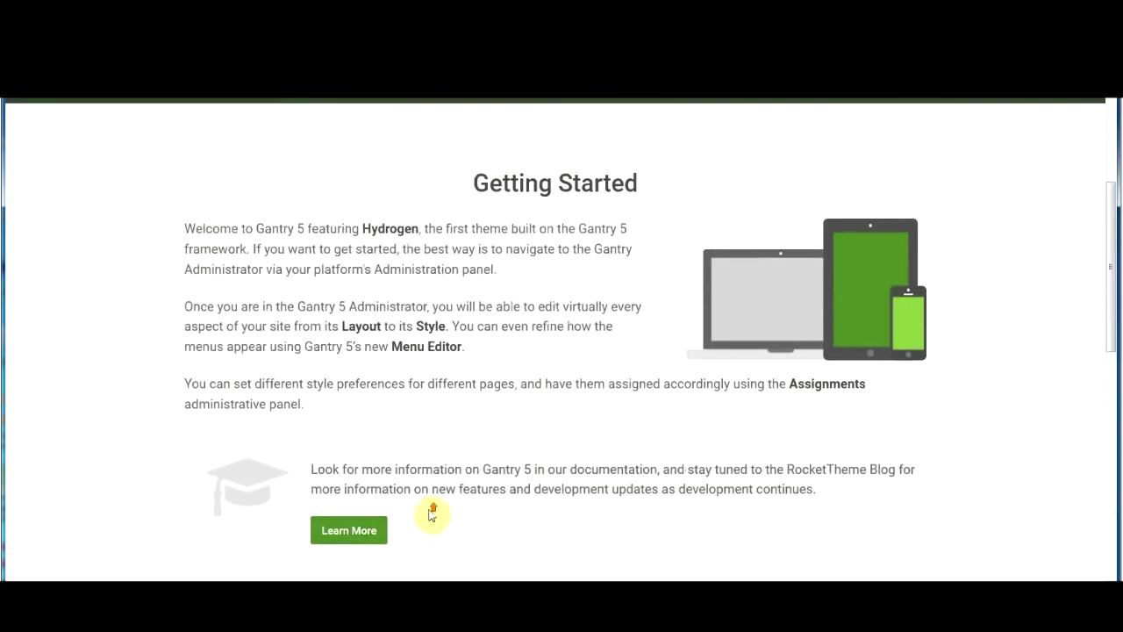